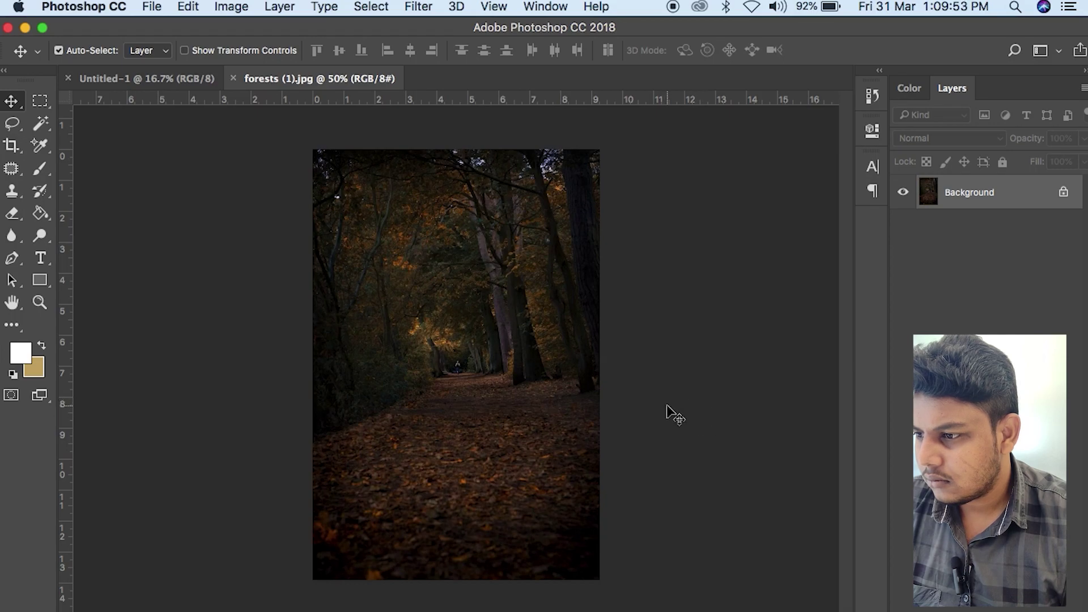
Unlock the forest photo's background layer and copy the photo into Untitled-1, positioning it near the middle of the canvas
left_click(1064, 195)
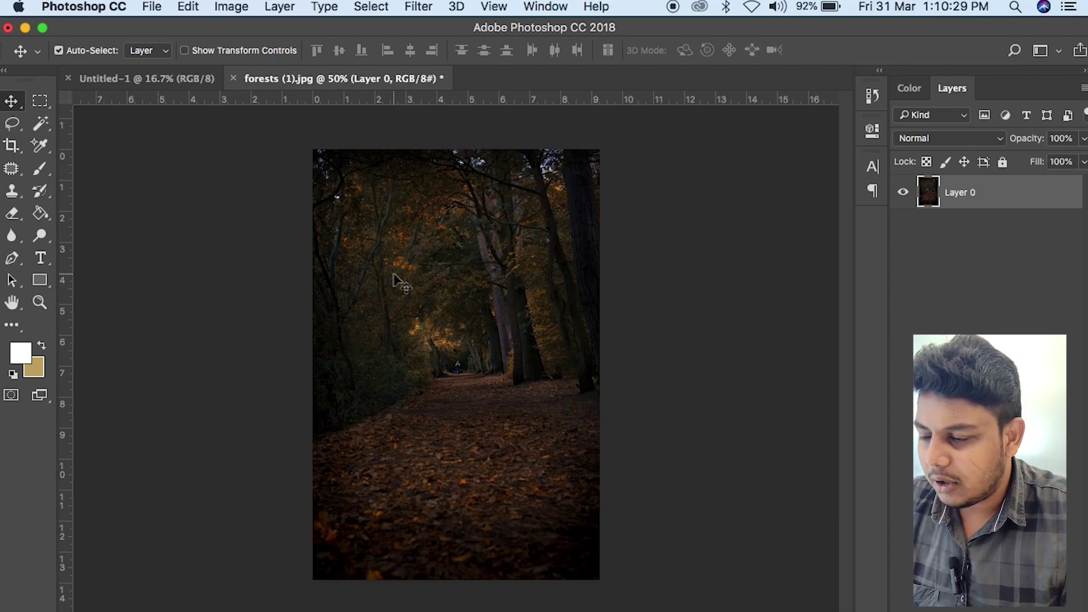
mouse_move(415, 277)
left_mouse_down()
mouse_move(479, 284)
mouse_move(391, 273)
mouse_move(412, 279)
left_mouse_up()
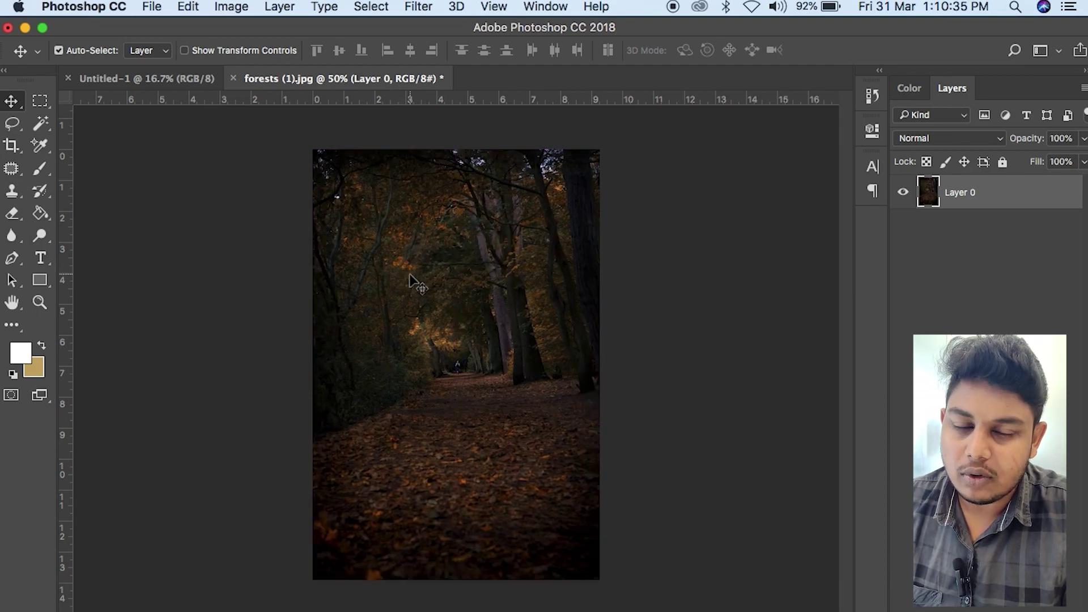
left_click(111, 80)
key("super+v")
left_click_drag(459, 341, 426, 328)
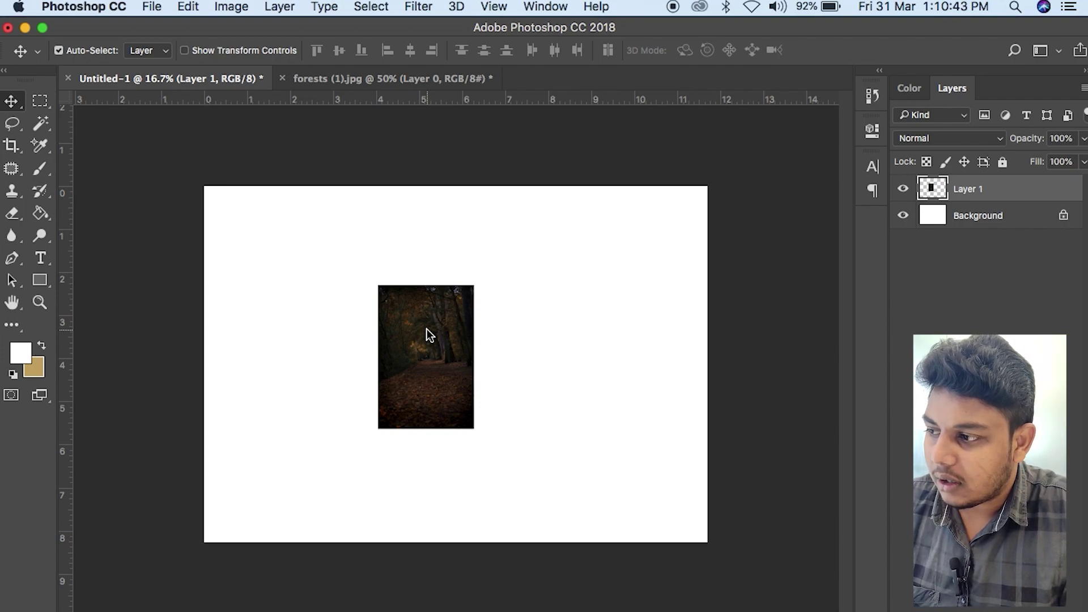
mouse_move(432, 340)
left_mouse_down()
mouse_move(423, 324)
mouse_move(456, 328)
mouse_move(436, 342)
left_mouse_up()
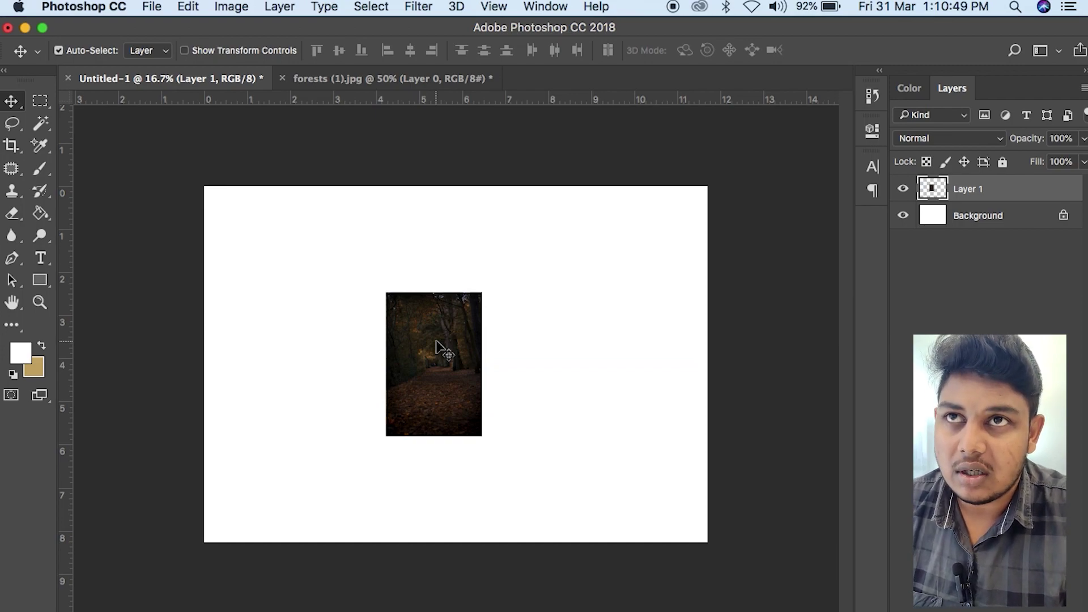
Duplicate the forest photo twice and spread the three photos across the left, middle and right of the canvas
left_click_drag(436, 343, 548, 295)
key("super+j")
key("super+j")
left_click_drag(412, 336, 249, 277)
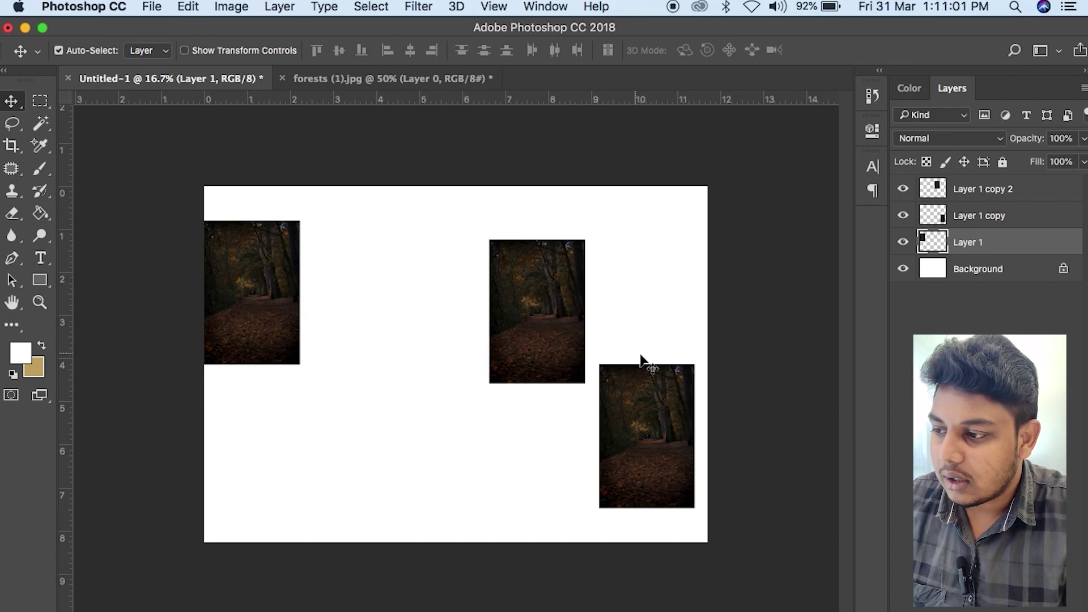
left_click_drag(525, 292, 465, 306)
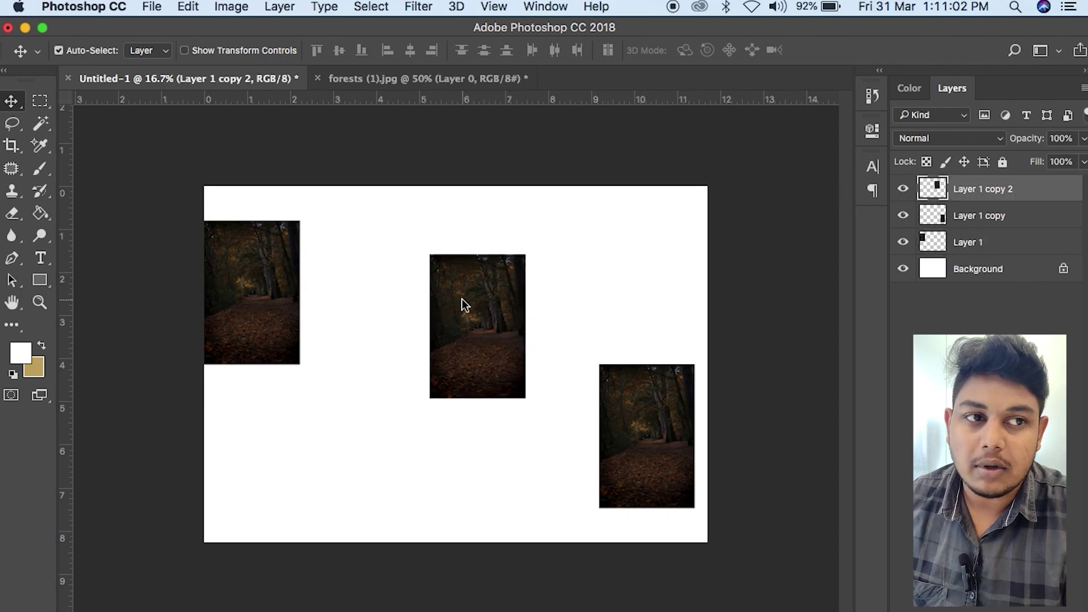
Switch to the Artboard tool and back to the Move tool
right_click(11, 101)
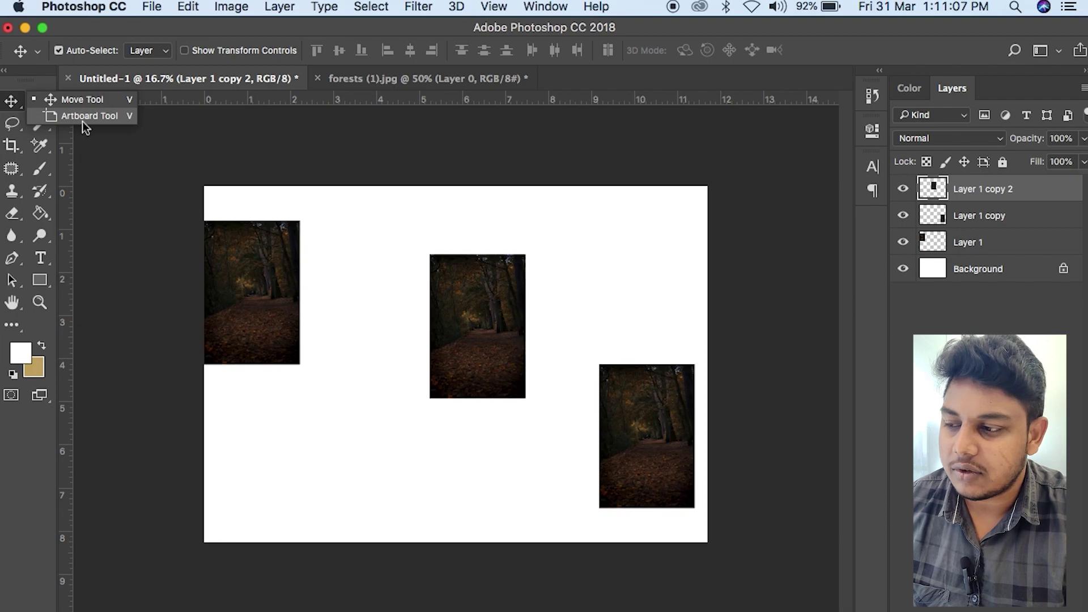
left_click(50, 118)
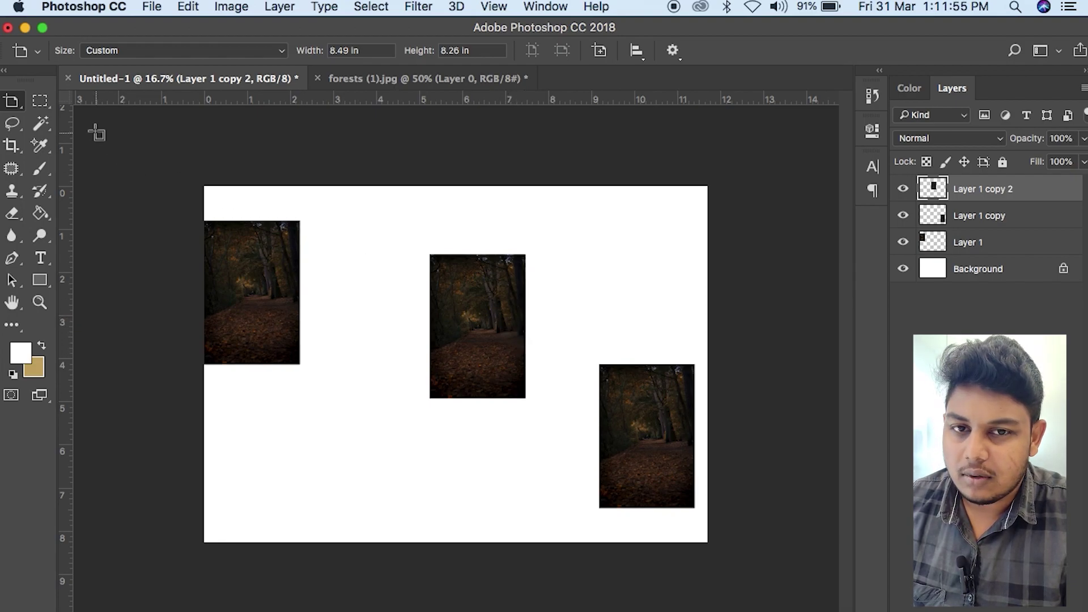
left_click_drag(12, 102, 53, 99)
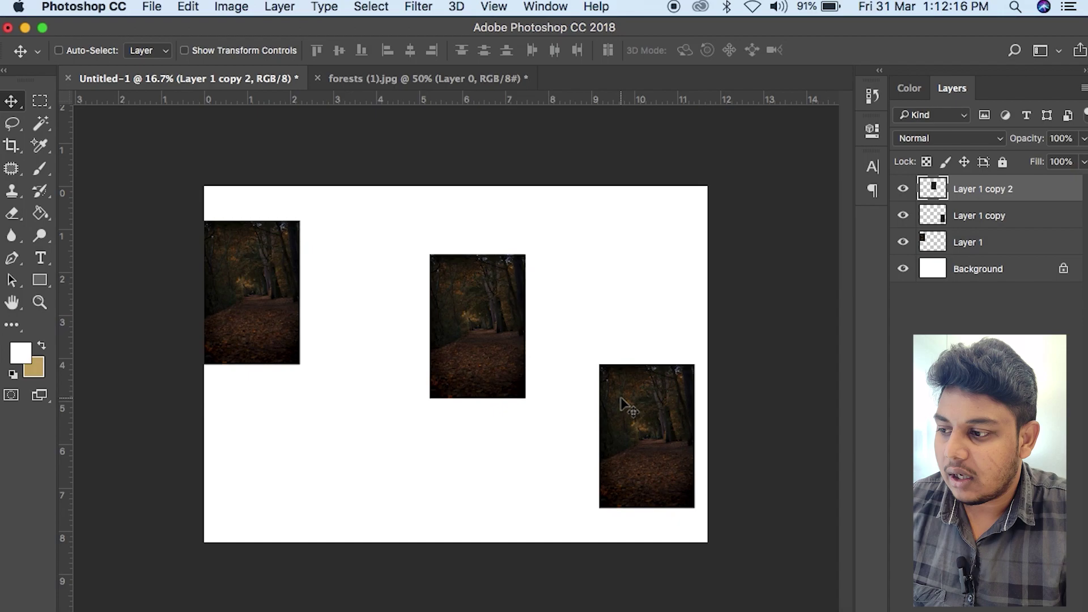
With Auto-Select off, select Layer 1 copy and move it slightly up and to the left
left_click(973, 224)
left_click_drag(475, 284, 456, 267)
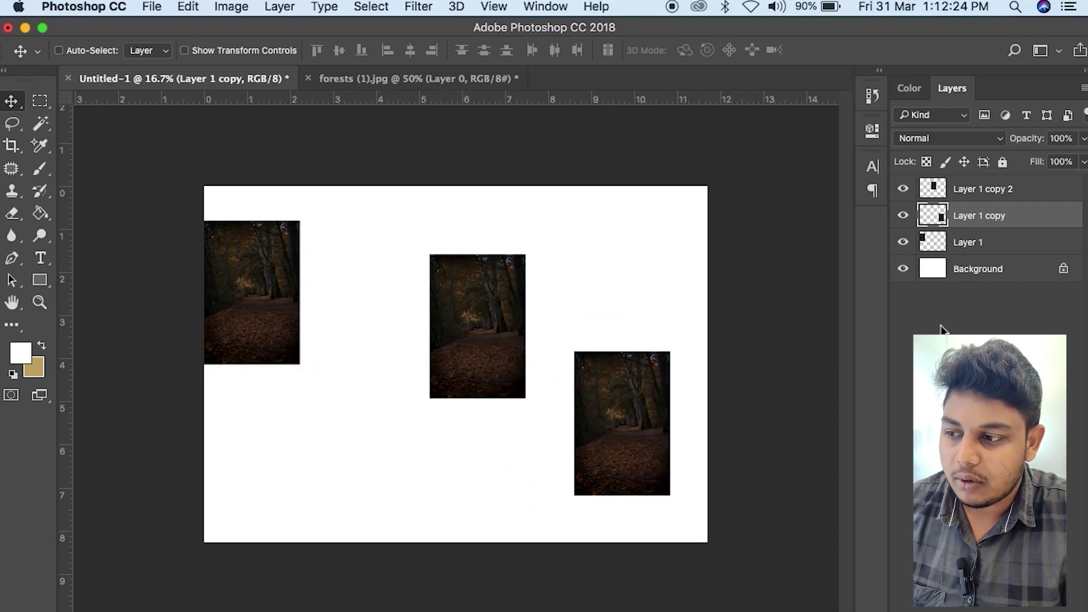
Enable Auto-Select and reposition the middle and left photos directly on the canvas
left_click(63, 52)
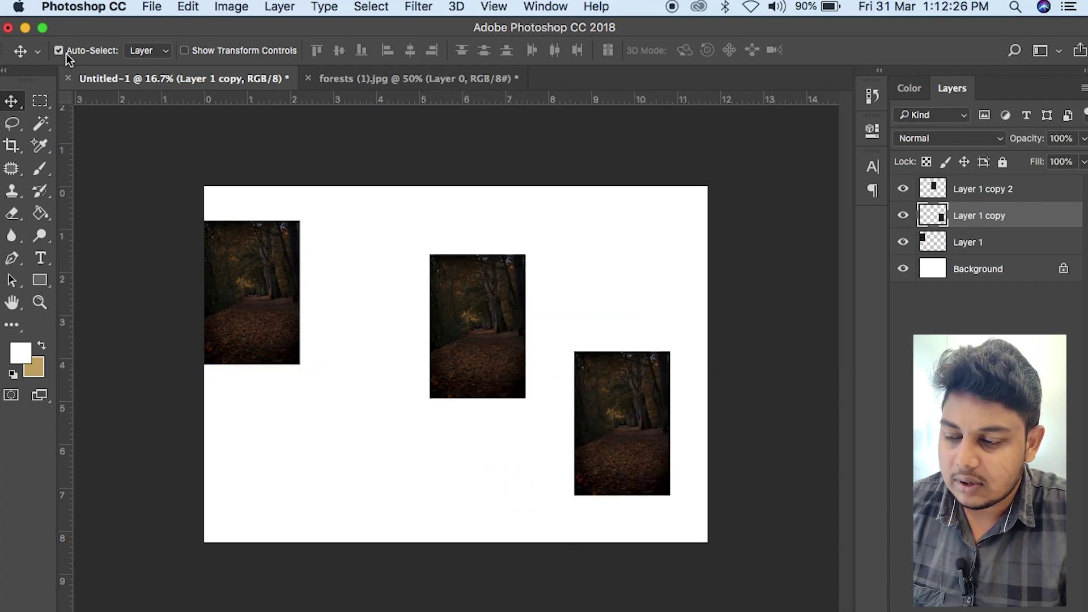
left_click_drag(463, 322, 423, 322)
left_click_drag(258, 277, 323, 276)
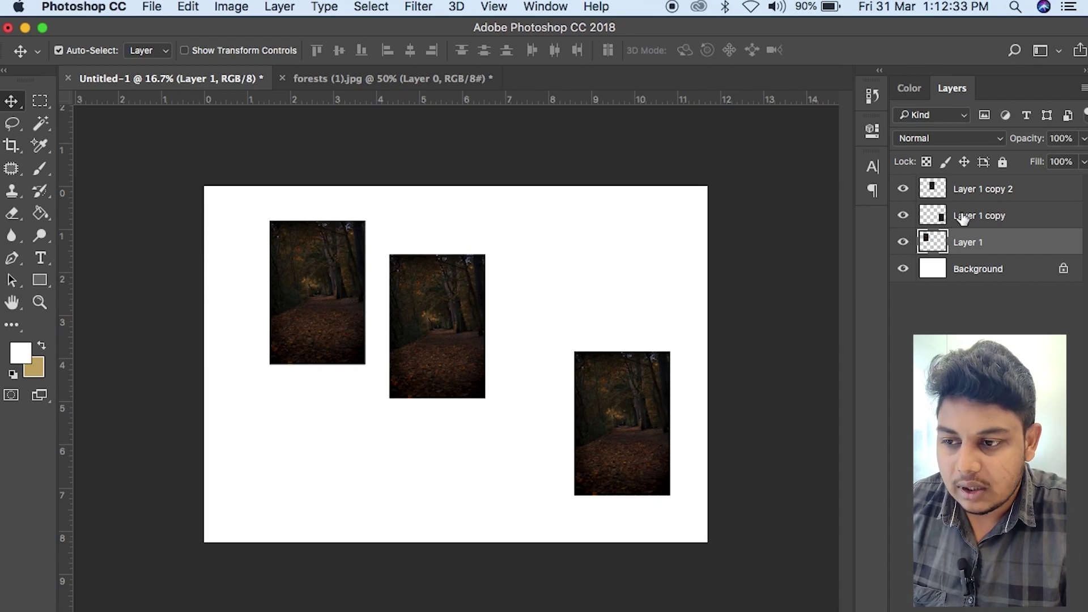
left_click_drag(452, 343, 486, 360)
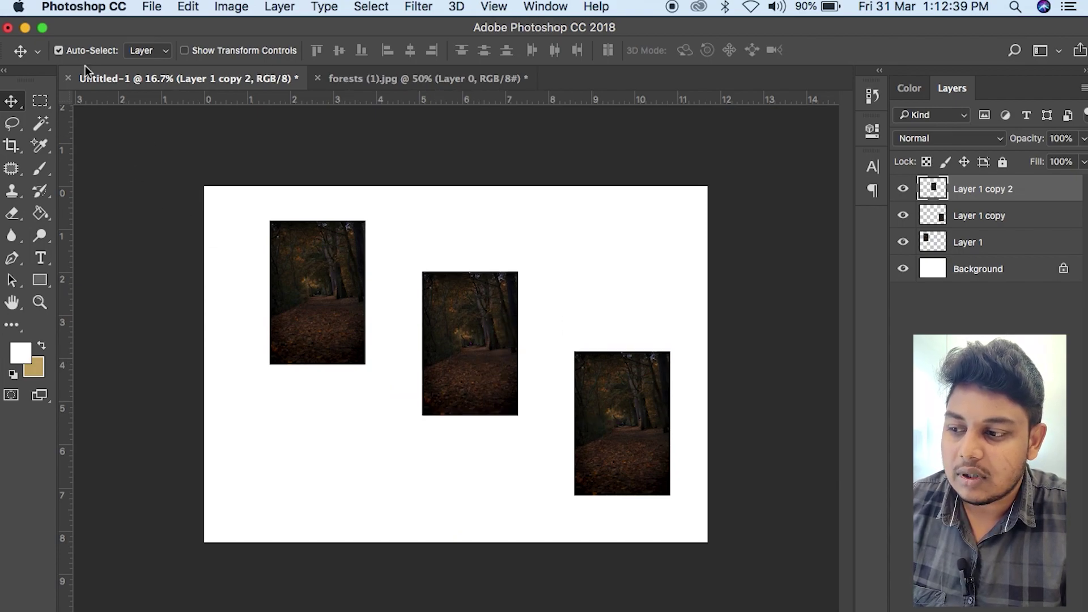
Set Auto-Select to Group and combine Layer 1 copy 2 and Layer 1 copy into a group
left_click(160, 53)
left_click(145, 37)
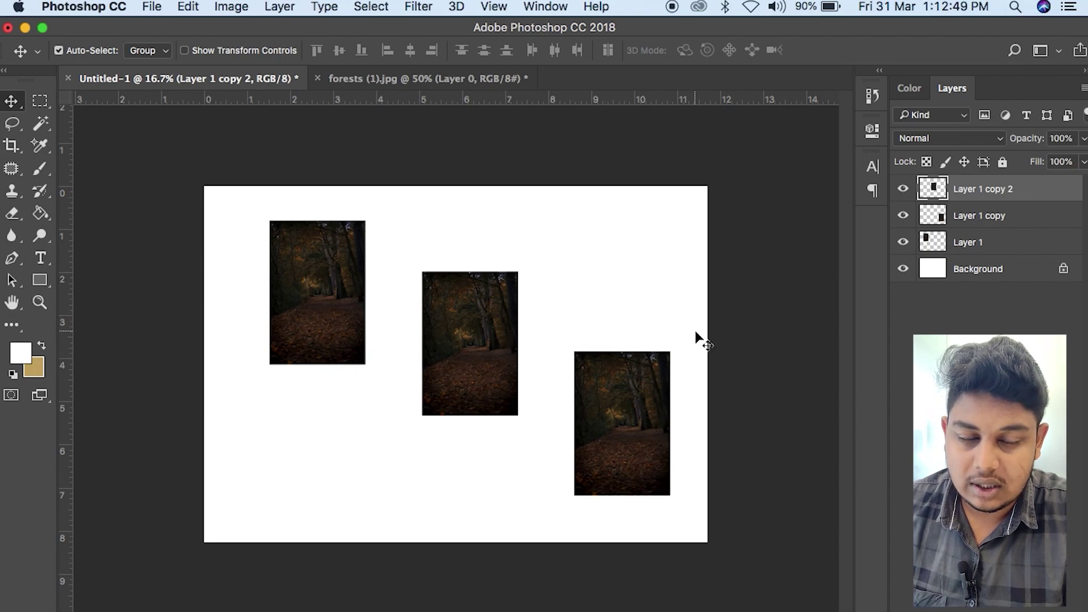
left_click(977, 228, "shift")
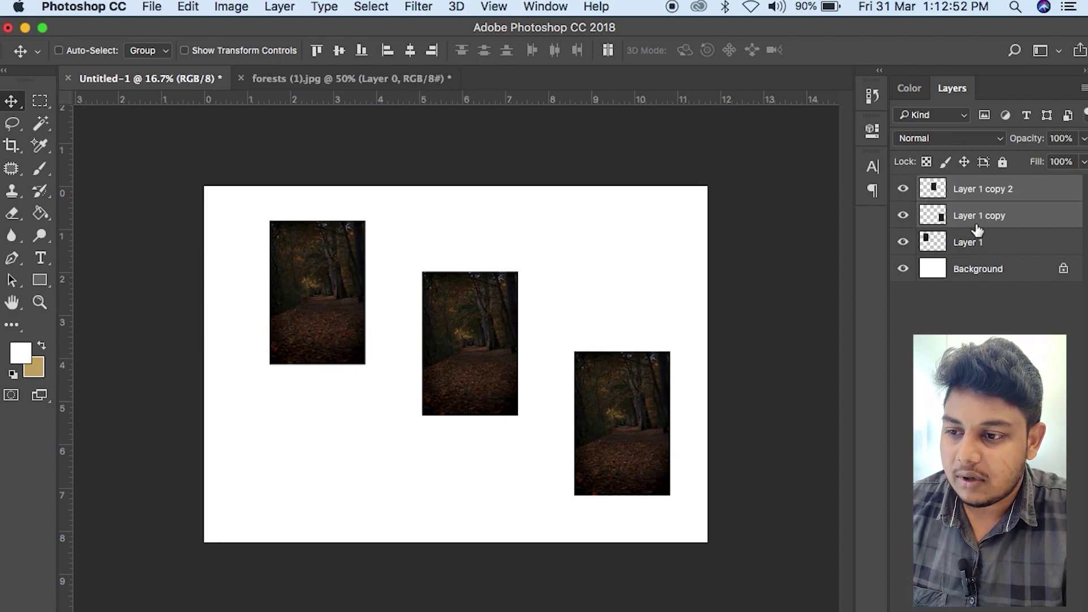
key("ctrl+g")
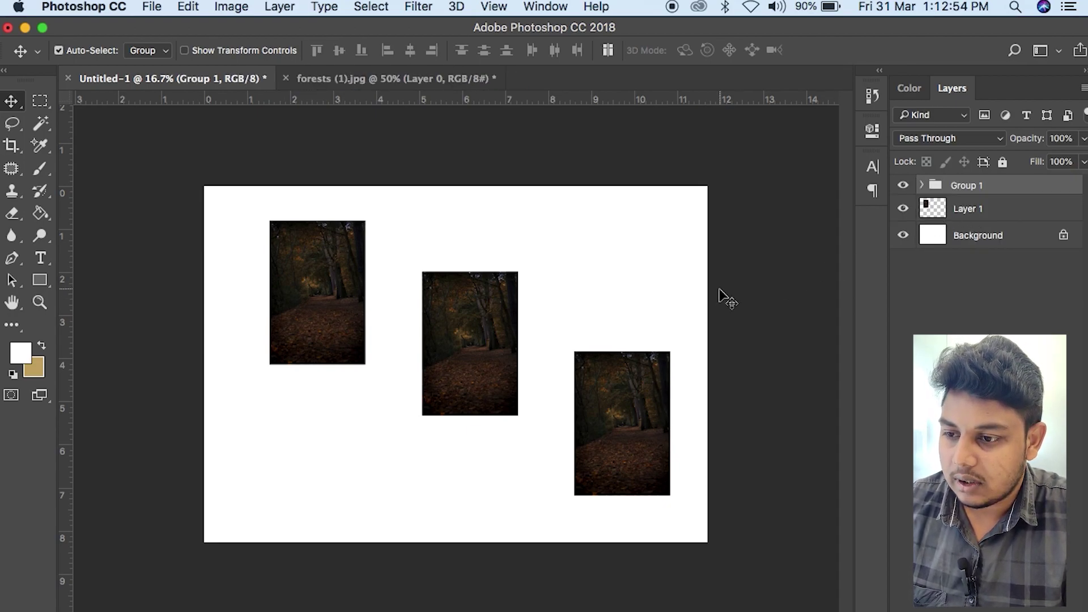
Move the grouped middle and right photos up together and reposition the ungrouped left photo separately
left_click_drag(324, 242, 324, 293)
key("ctrl+z")
left_click_drag(602, 397, 607, 372)
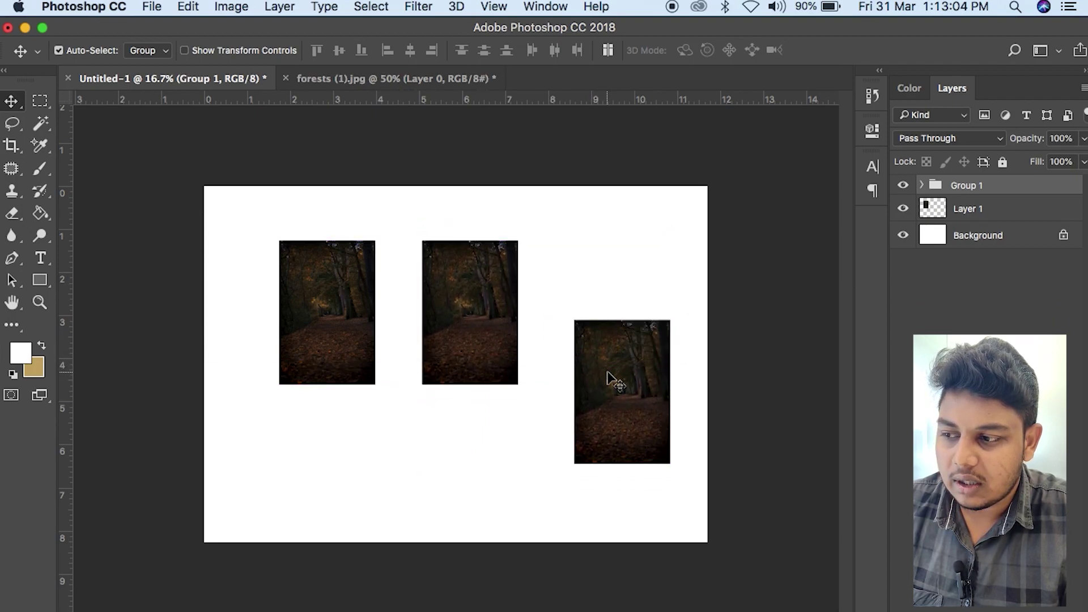
left_click_drag(298, 283, 267, 291)
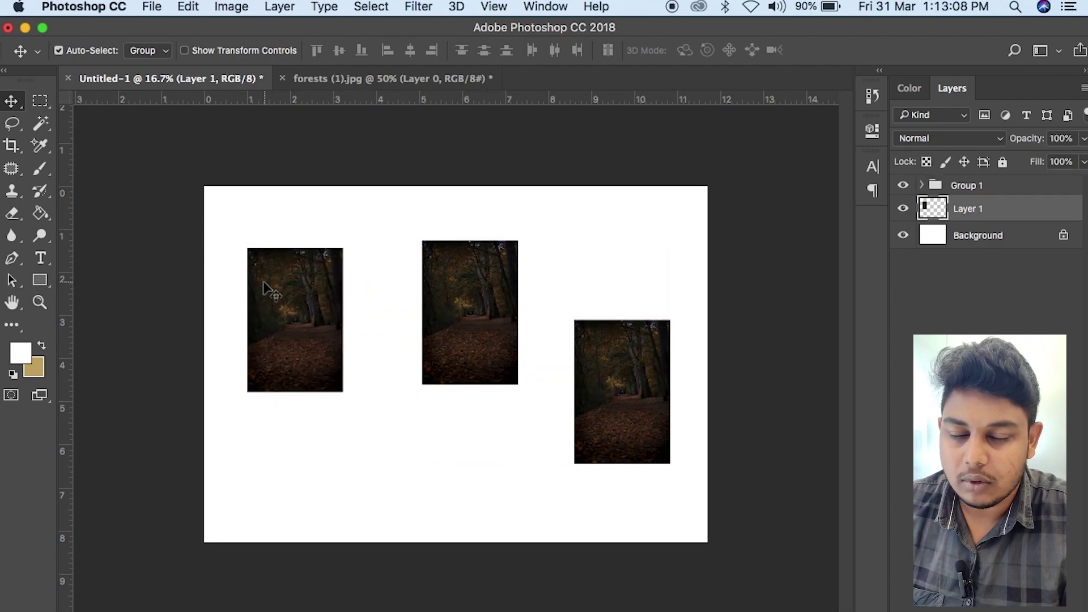
Set Auto-Select to Layer and move only the middle photo in the group down and slightly left
left_click(149, 51)
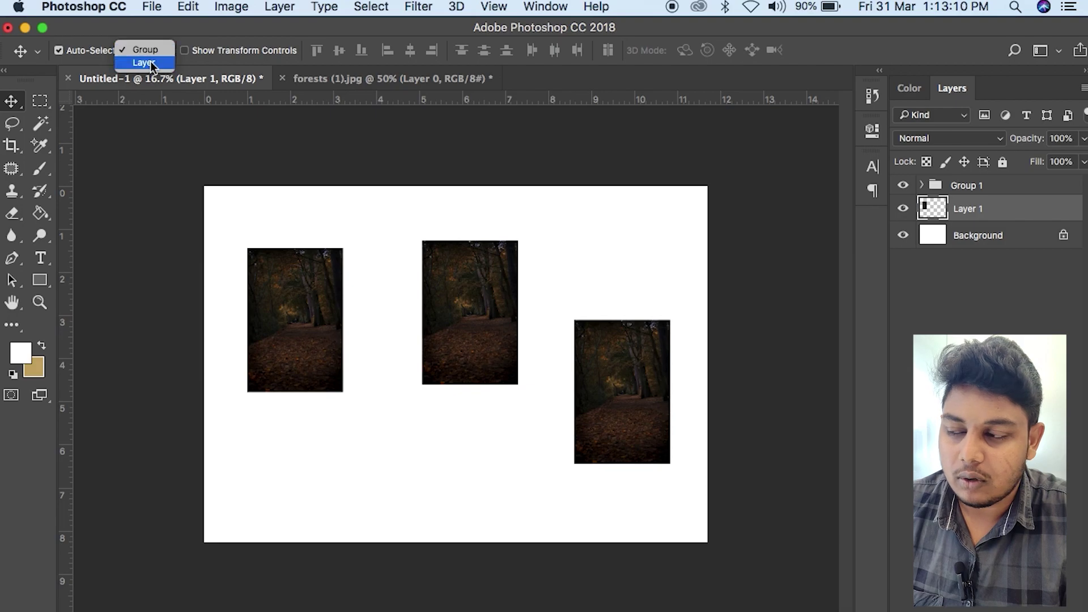
left_click(148, 64)
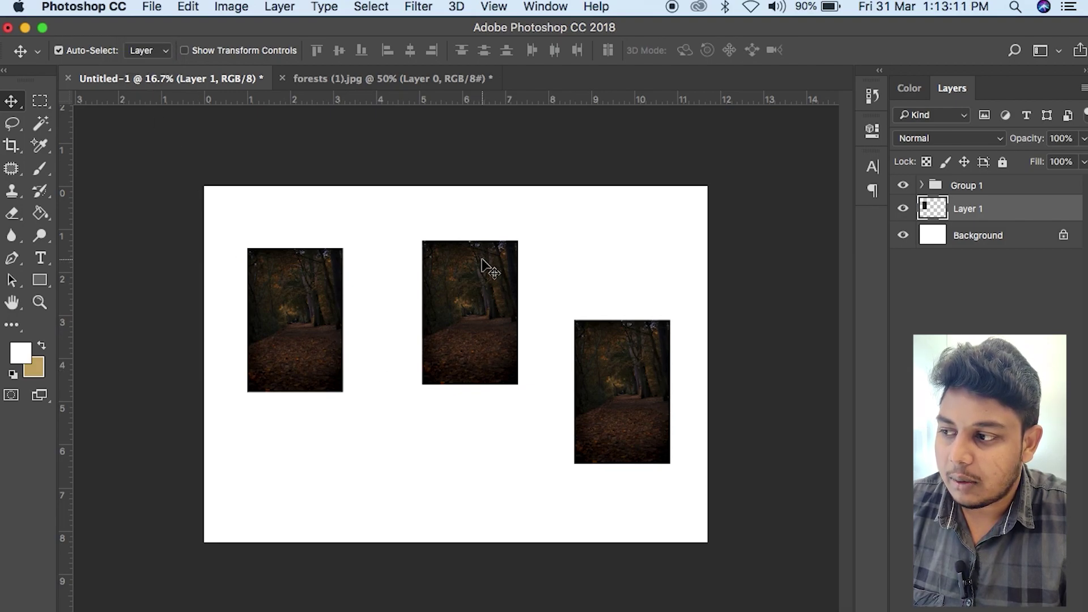
mouse_move(476, 314)
left_mouse_down()
mouse_move(477, 376)
mouse_move(479, 311)
mouse_move(475, 325)
left_mouse_up()
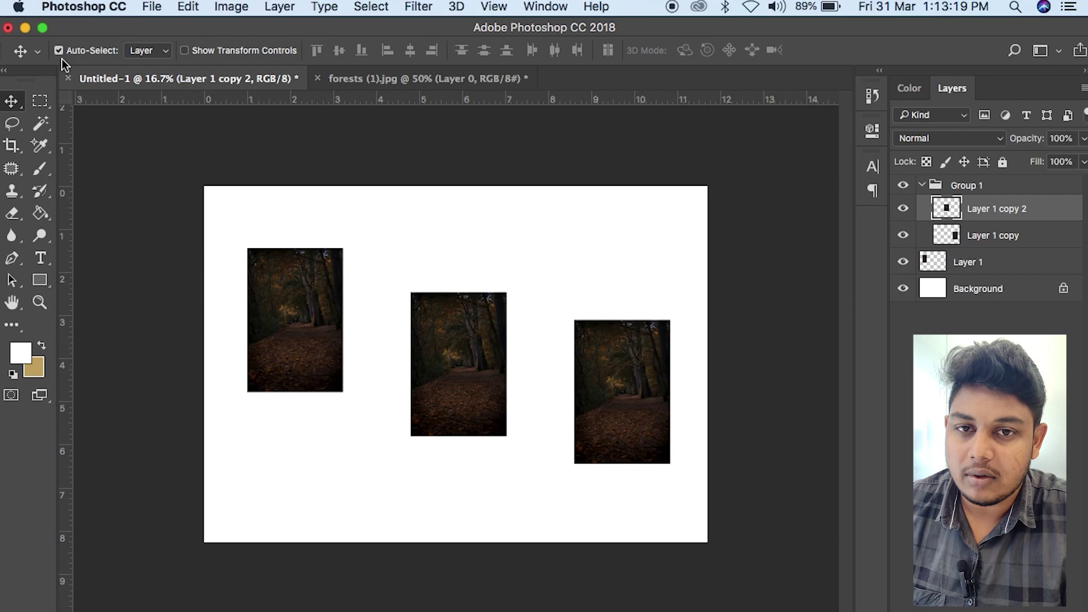
Enable Show Transform Controls and select the left, middle and right photos in turn, ending on the middle one
left_click(186, 51)
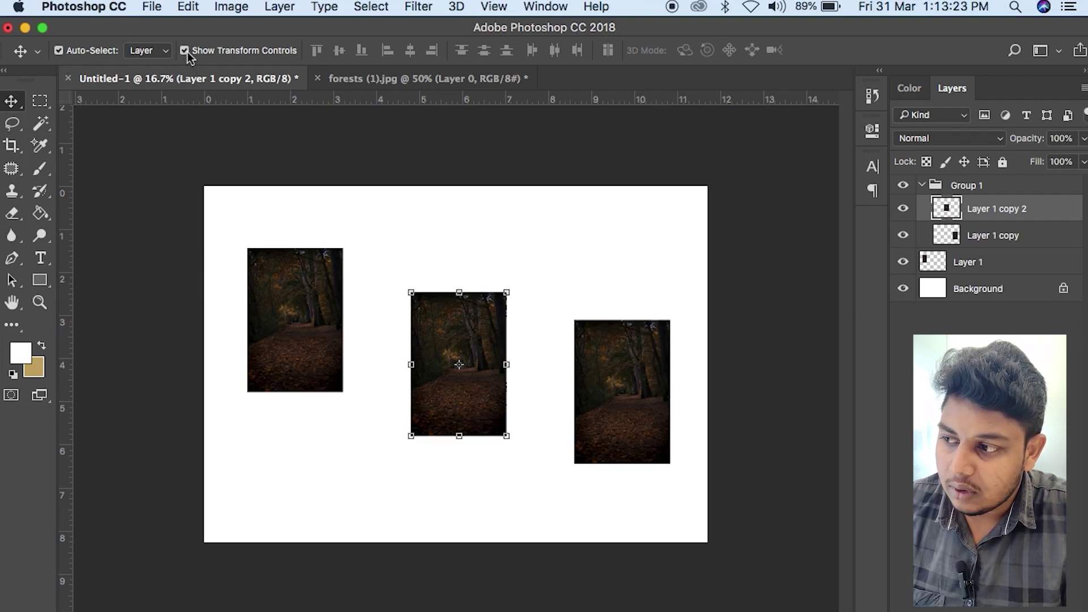
left_click(616, 407)
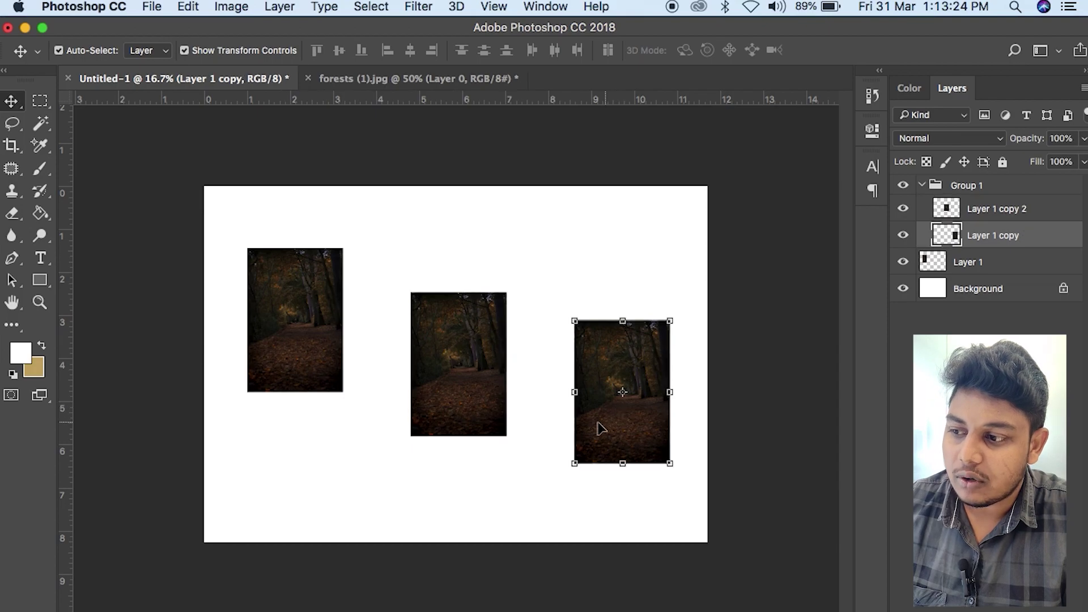
left_click(329, 294)
left_click(428, 335)
left_click(593, 389)
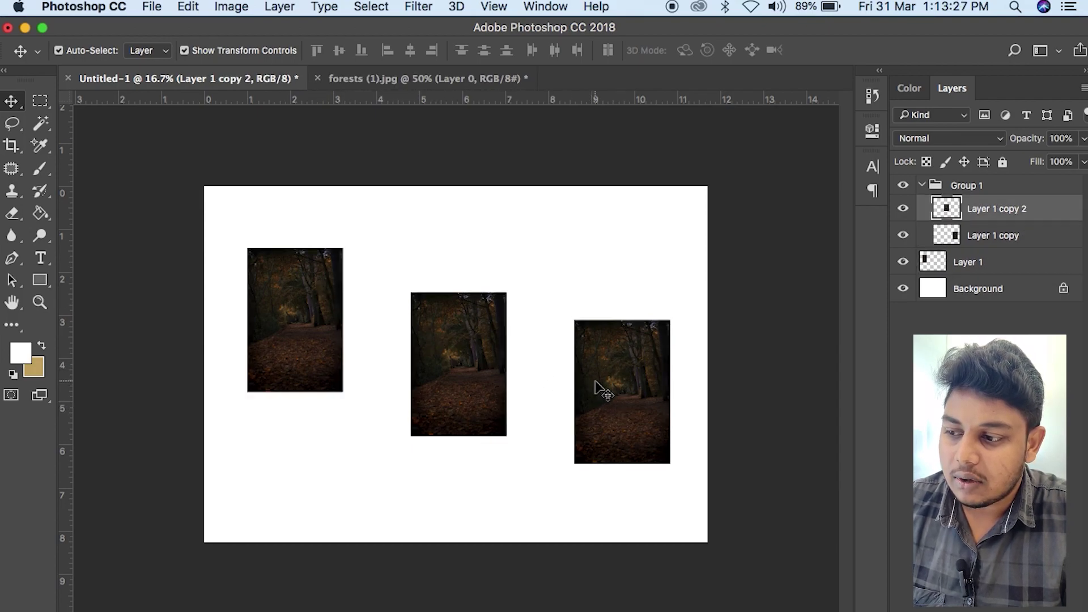
left_click(476, 358)
left_click(265, 306)
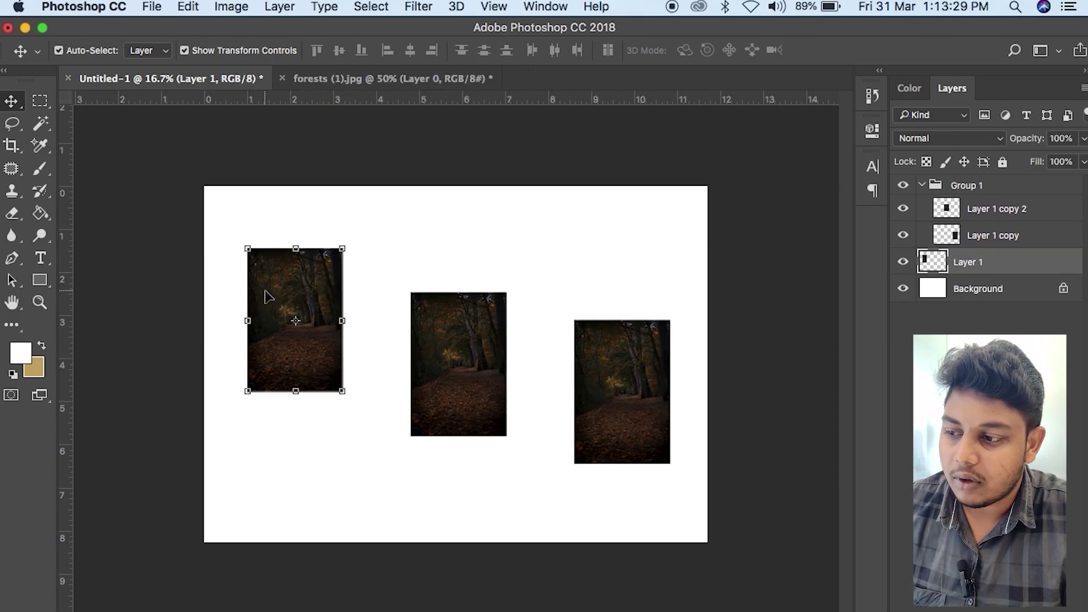
left_click(601, 403)
left_click(494, 368)
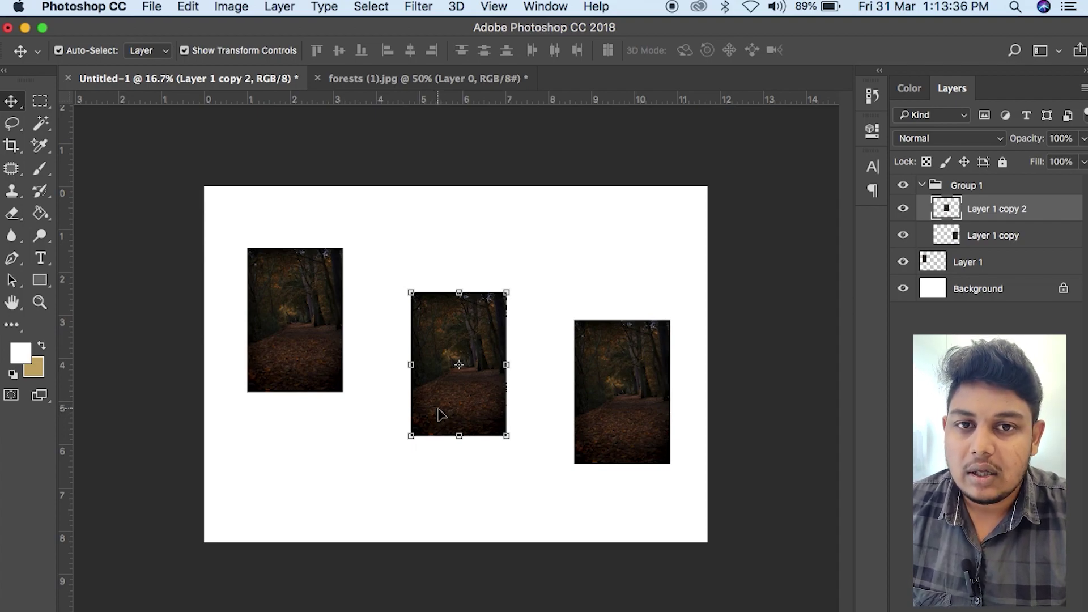
Move the middle and right photos up so they line up in a row with the left photo
left_click_drag(483, 334, 484, 289)
left_click_drag(632, 418, 624, 349)
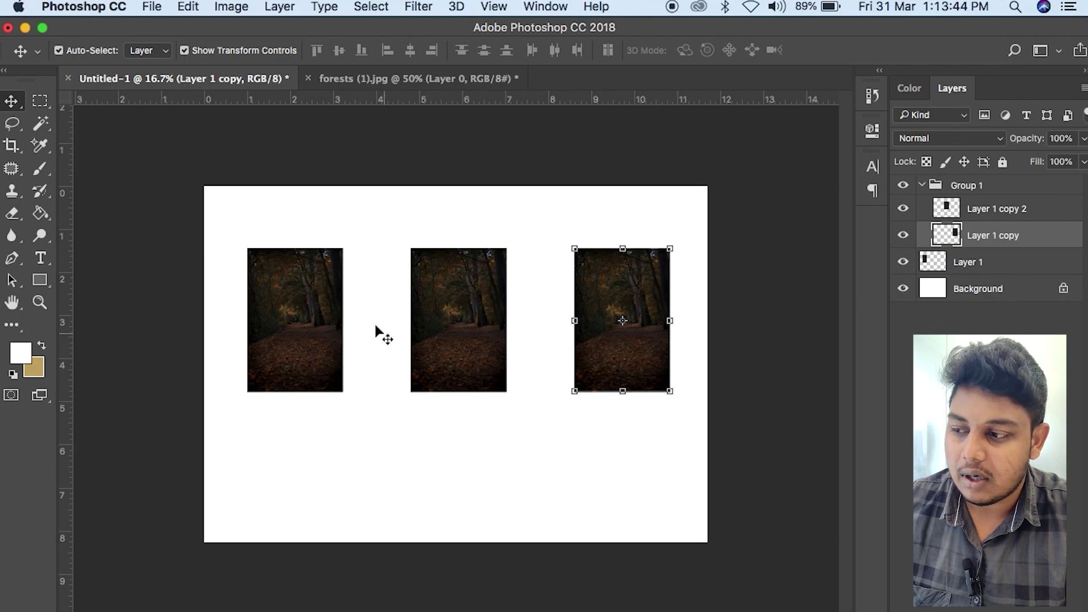
Disable Show Transform Controls, and enter Free Transform on the right photo and commit it without changes
left_click(186, 51)
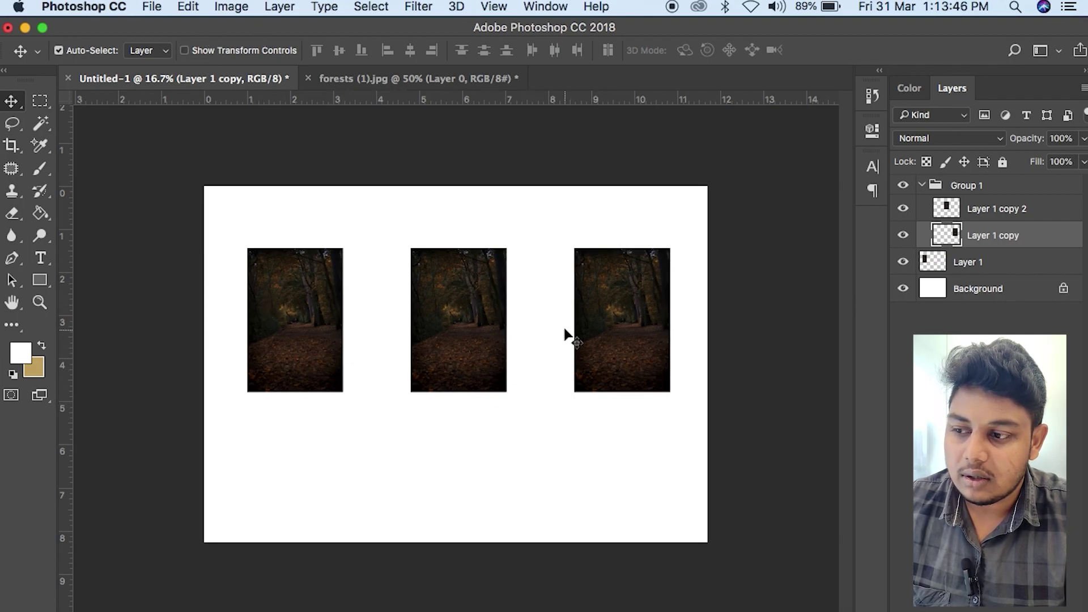
key("super+t")
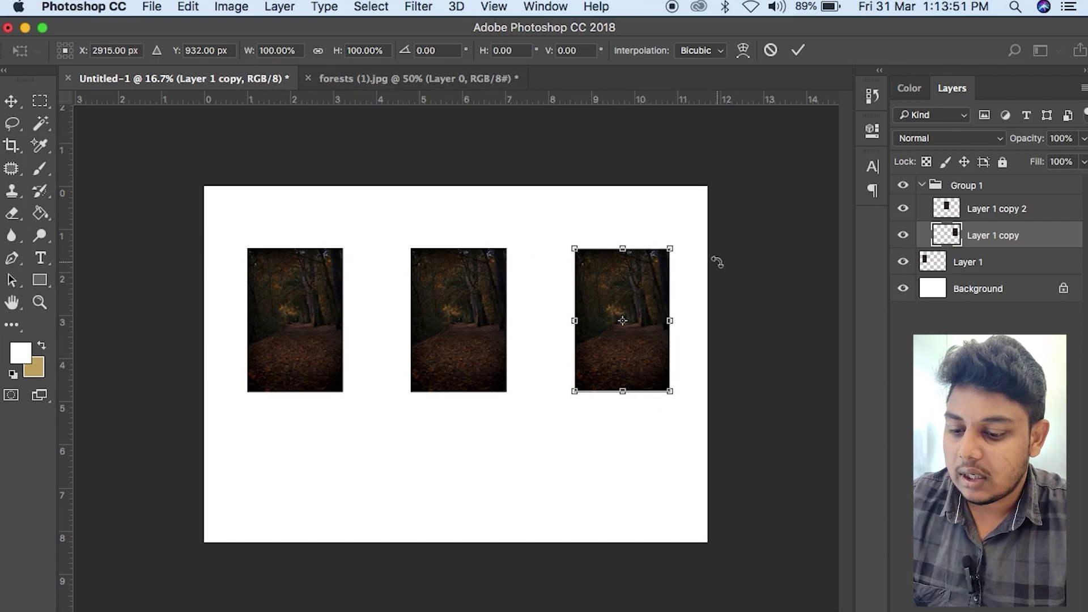
key("Return")
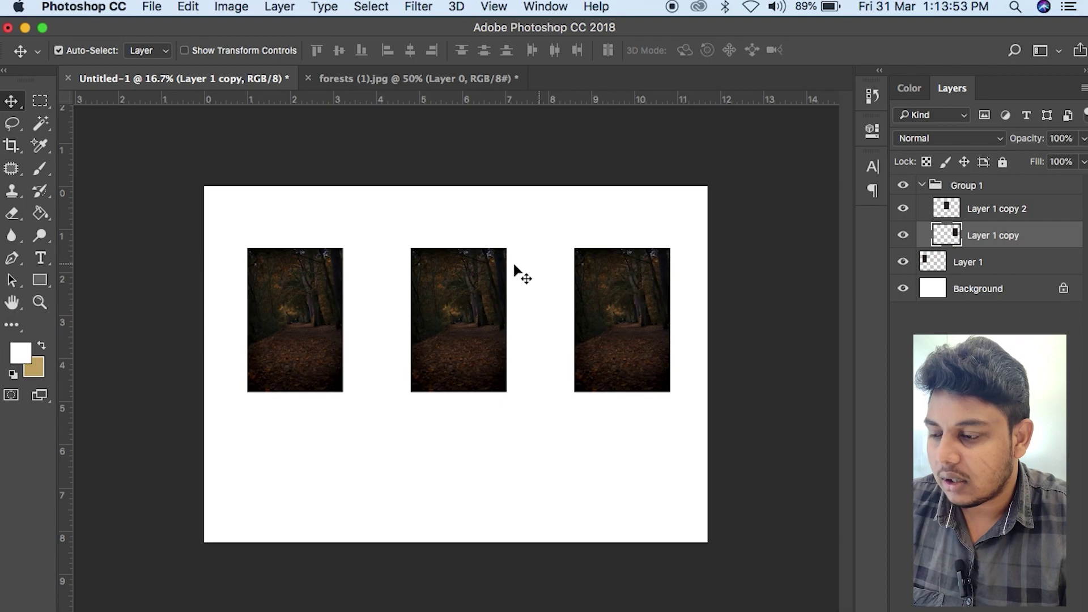
Select the middle and right photos together, try aligning their horizontal centers, and undo the alignment
left_click(466, 279)
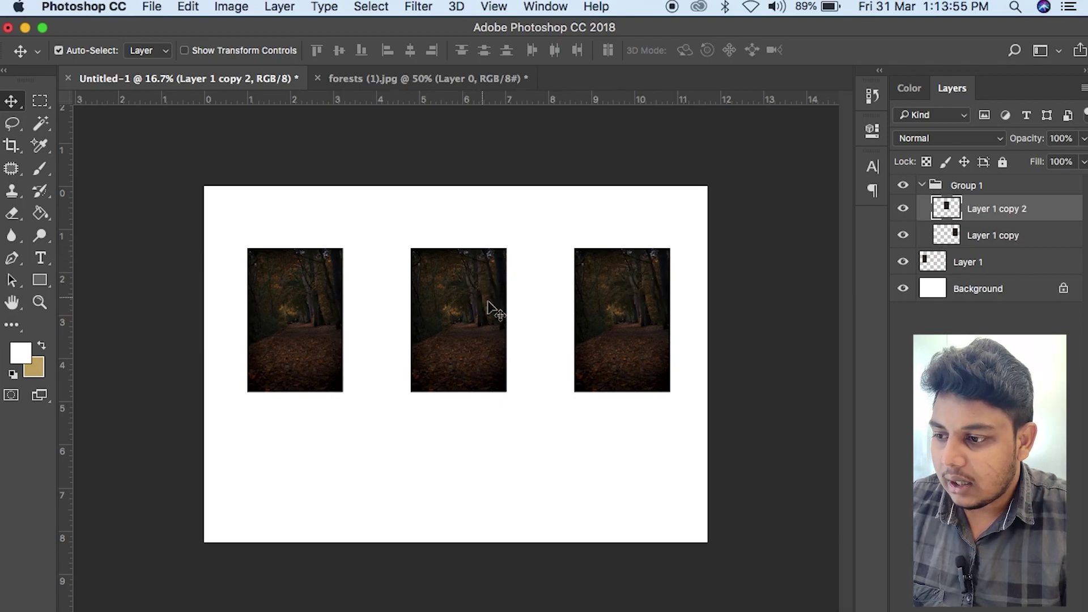
left_click(604, 312, "shift")
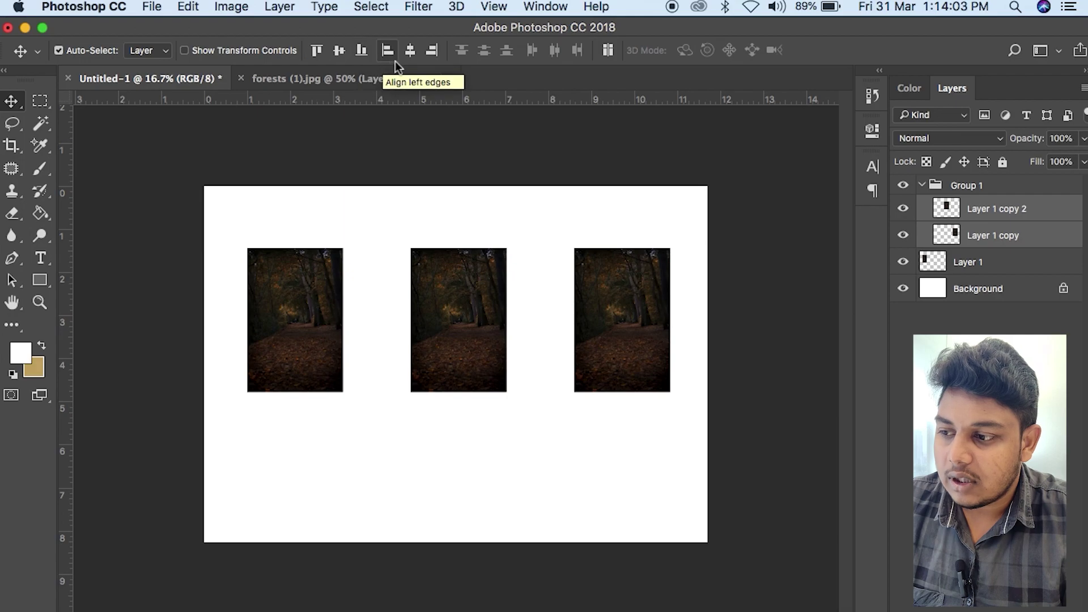
left_click(412, 55)
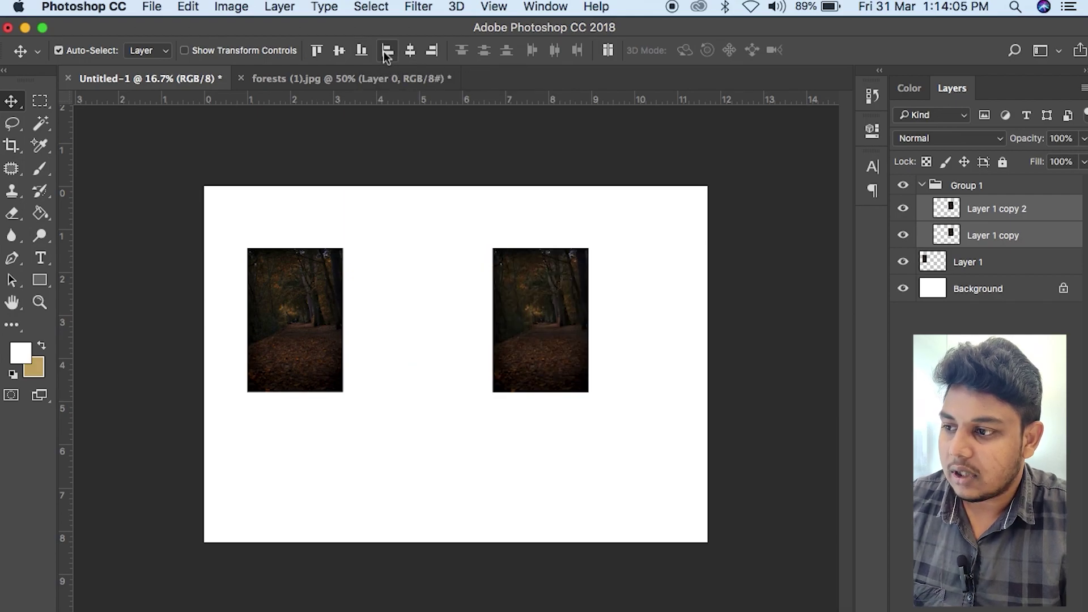
key("super+z")
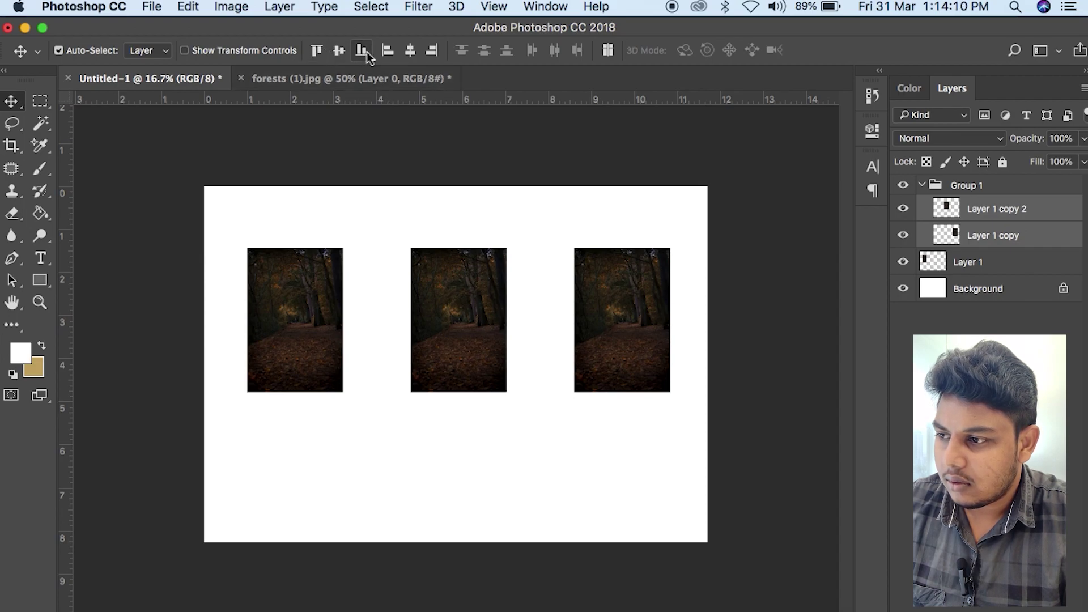
Align the left edges of the two selected photos
left_click(391, 52)
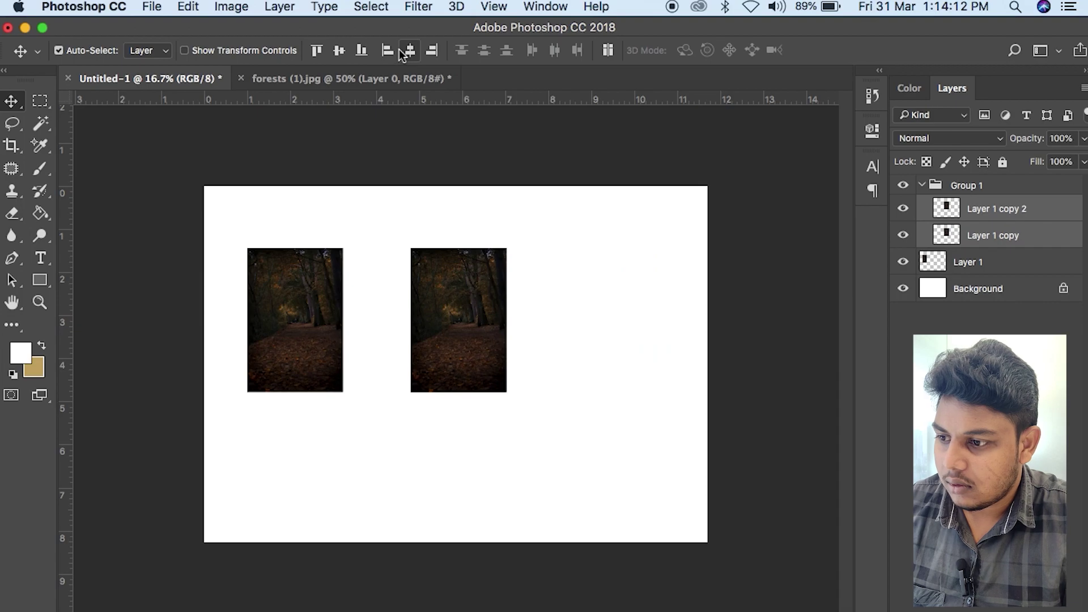
Undo the left-edge alignment, try aligning the right edges of the two photos, and undo that as well
key("super+z")
left_click(433, 52)
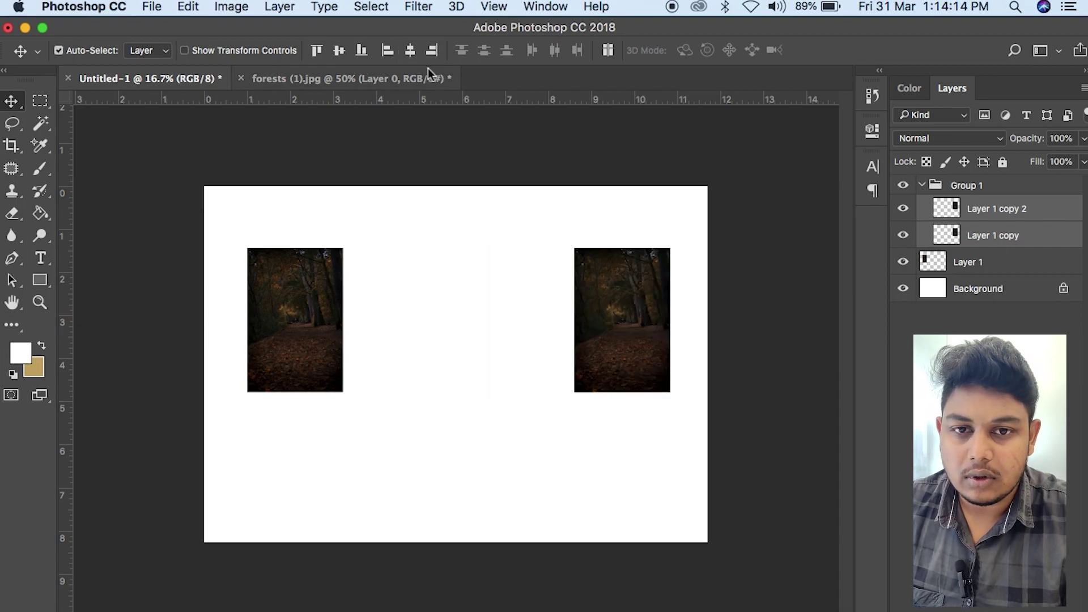
key("super+z")
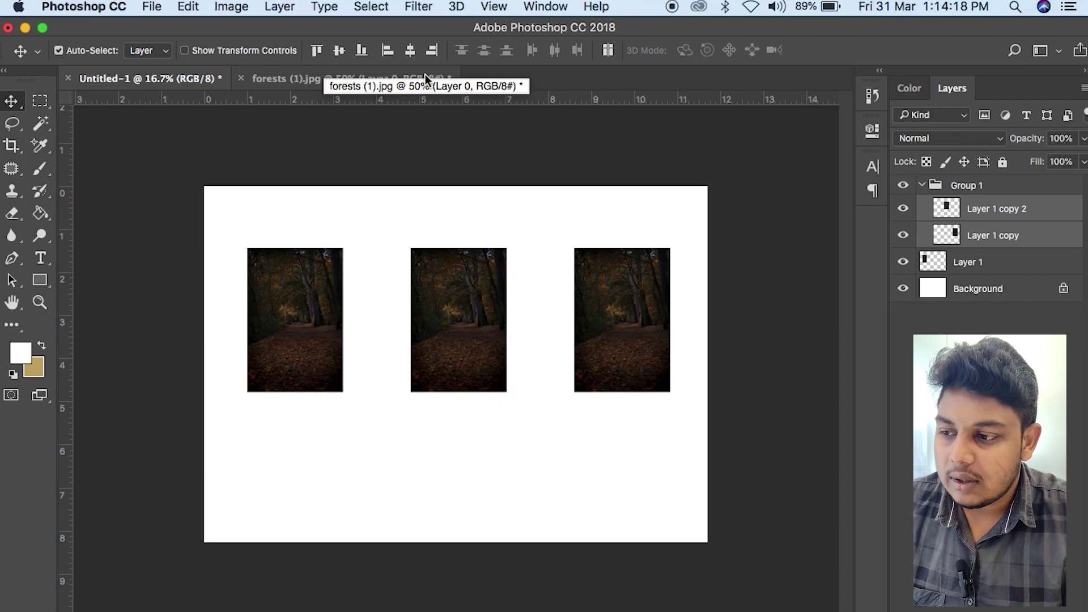
Shift the middle and right photos slightly left together and ungroup Group 1
left_click_drag(622, 342, 596, 335)
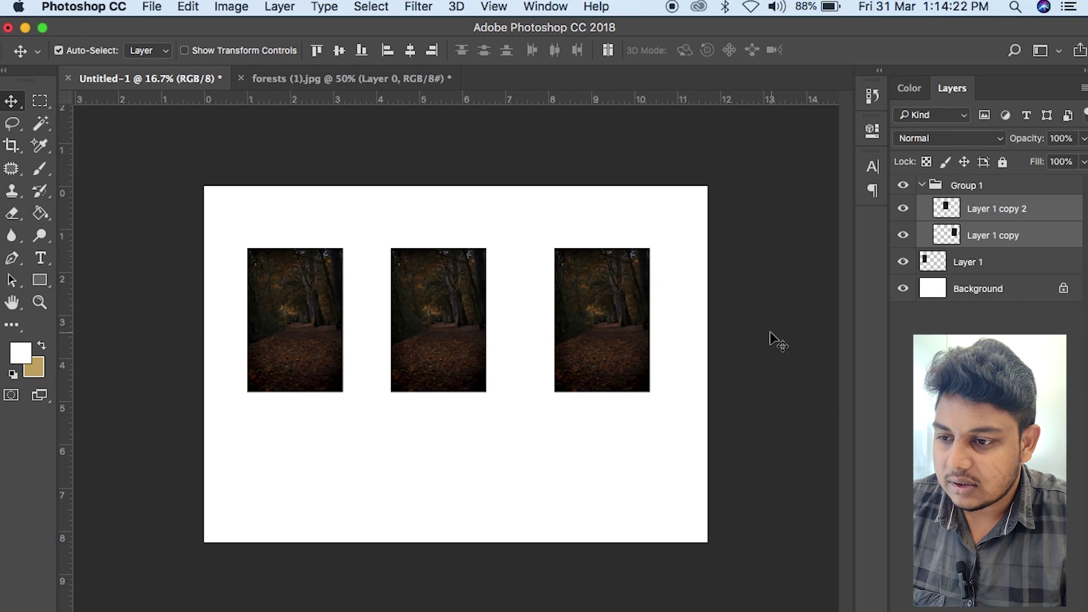
left_click(983, 190)
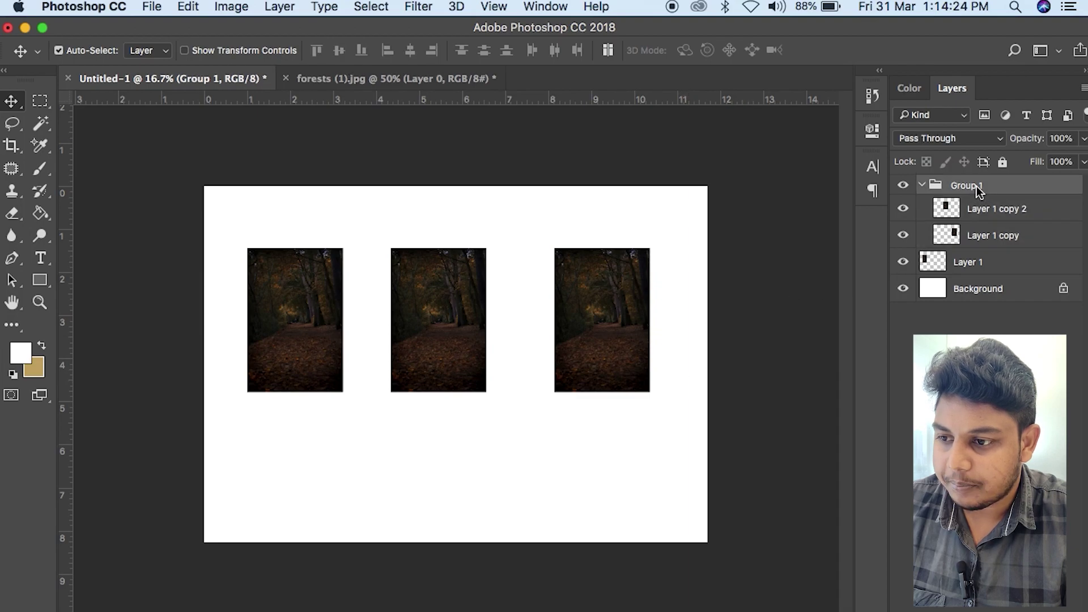
right_click(979, 187)
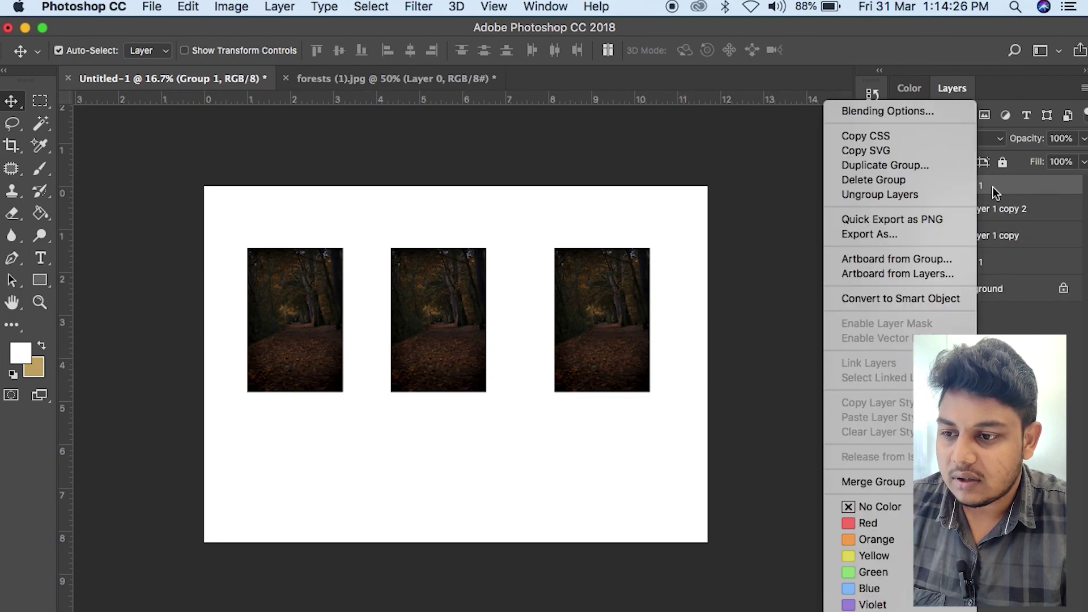
left_click(944, 194)
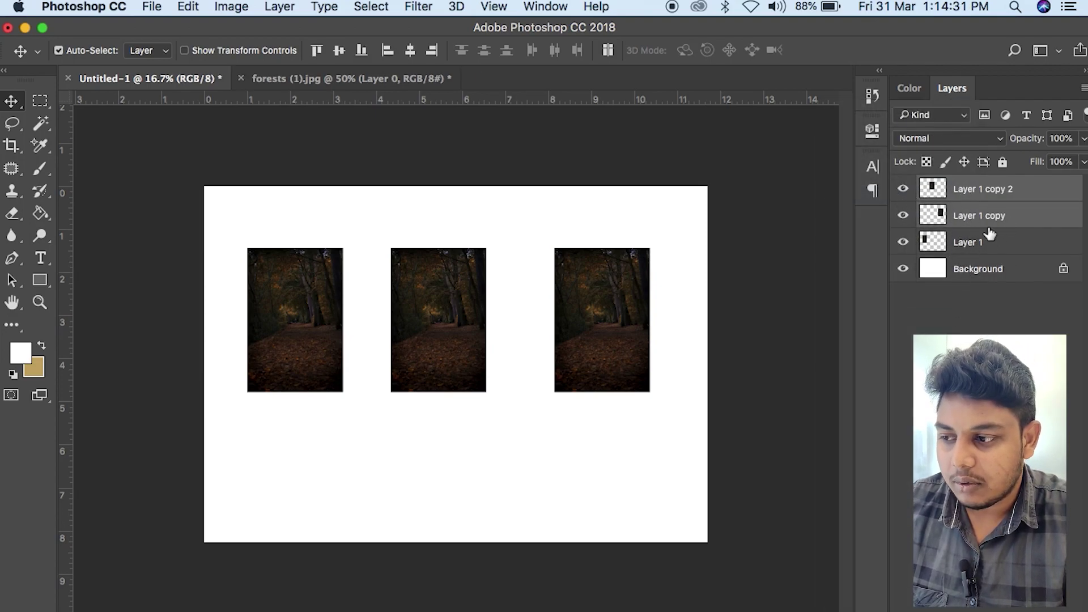
Lower the middle and right photos together, raise only the middle one level with the left photo, and nudge the right one slightly
left_click_drag(445, 298, 436, 357)
left_click(358, 498)
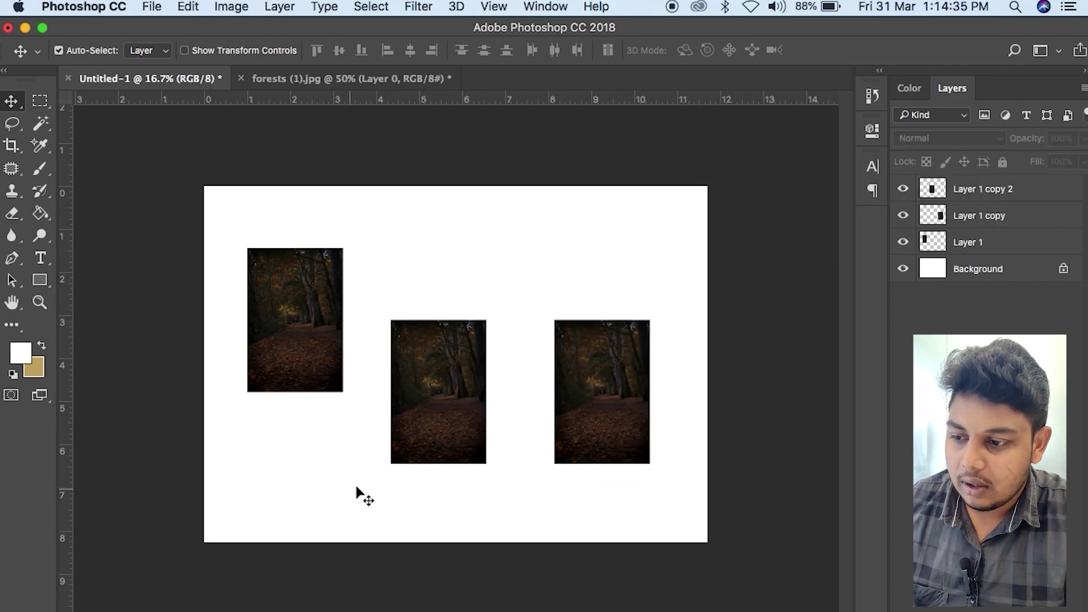
left_click_drag(486, 423, 512, 345)
mouse_move(623, 394)
left_mouse_down()
mouse_move(615, 425)
mouse_move(633, 401)
left_mouse_up()
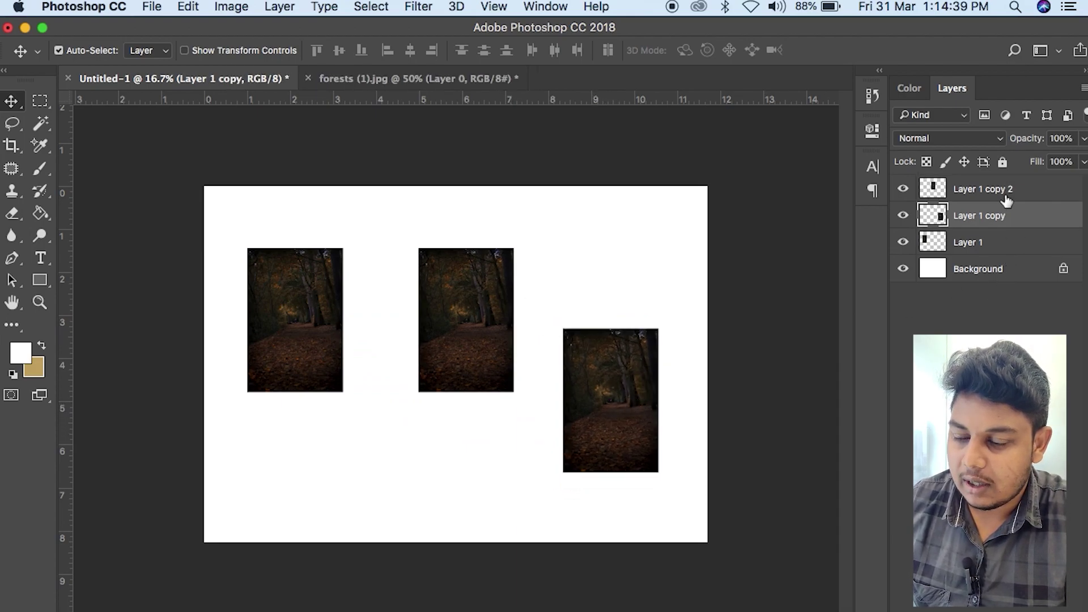
Select Layer 1 copy 2, Layer 1 copy and Layer 1 together and move the three photos slightly down
left_click(1003, 192, "super")
left_click(1002, 242, "super")
mouse_move(443, 323)
left_mouse_down()
mouse_move(417, 377)
mouse_move(445, 362)
mouse_move(440, 297)
mouse_move(461, 311)
mouse_move(427, 309)
mouse_move(457, 284)
mouse_move(457, 311)
mouse_move(438, 332)
mouse_move(445, 304)
left_mouse_up()
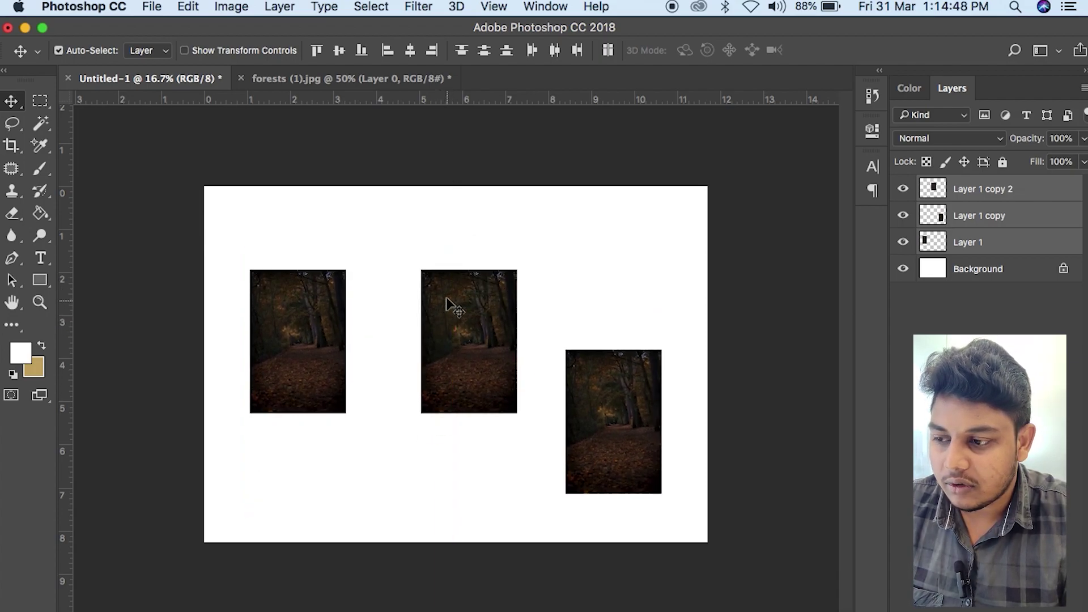
Try scaling the three selected photos down to about 95% with Free Transform, and cancel the transform
key("super+t")
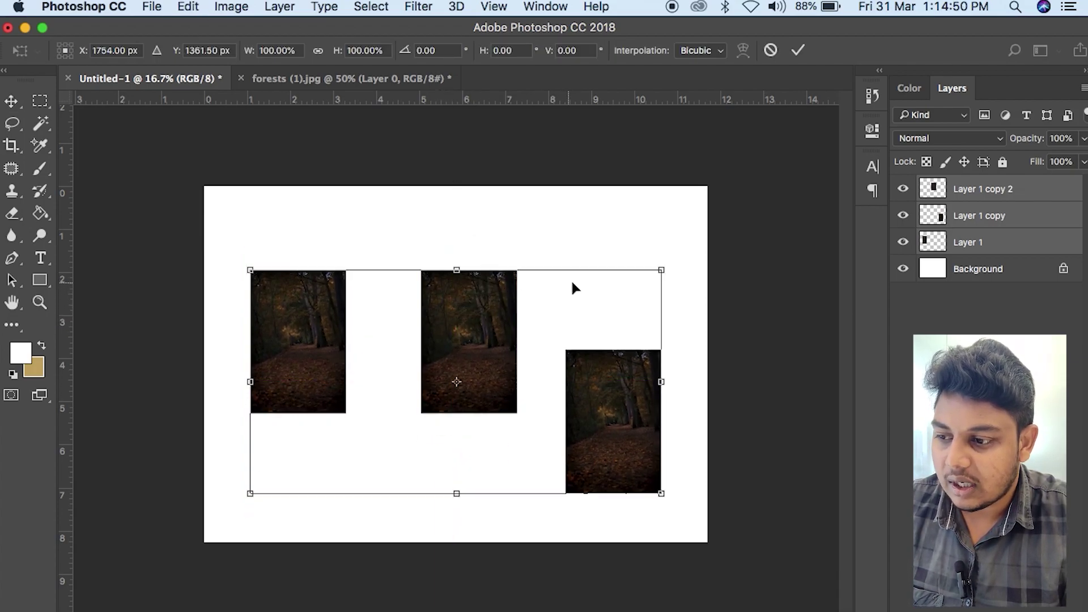
left_click_drag(664, 271, 633, 293)
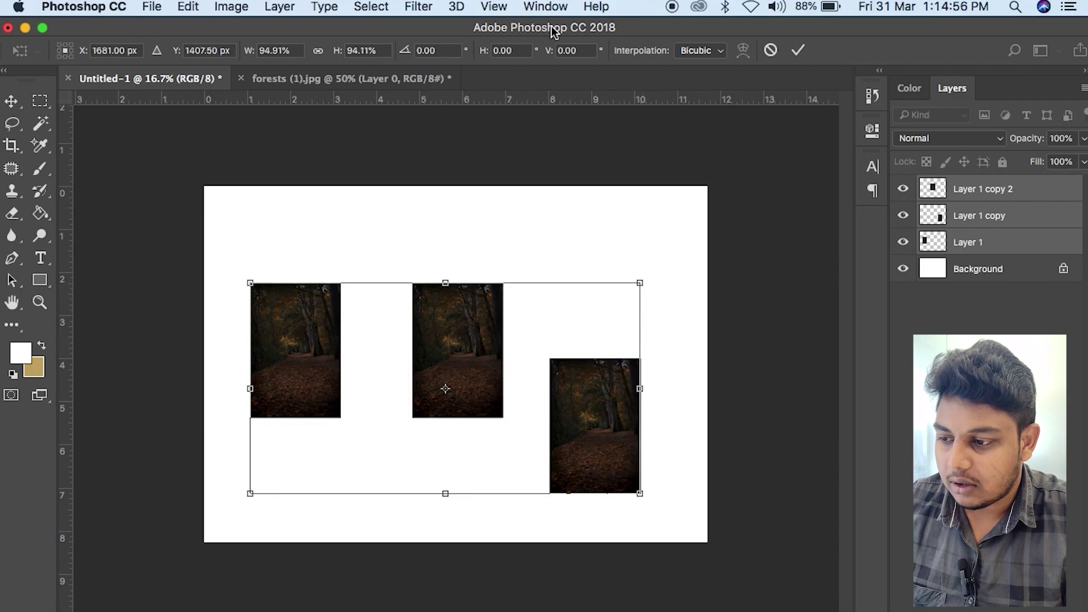
left_click(771, 50)
Move the three photos up and right together, and delete the right and middle photos
left_click_drag(615, 419, 628, 388)
left_click(776, 481)
left_click(638, 379)
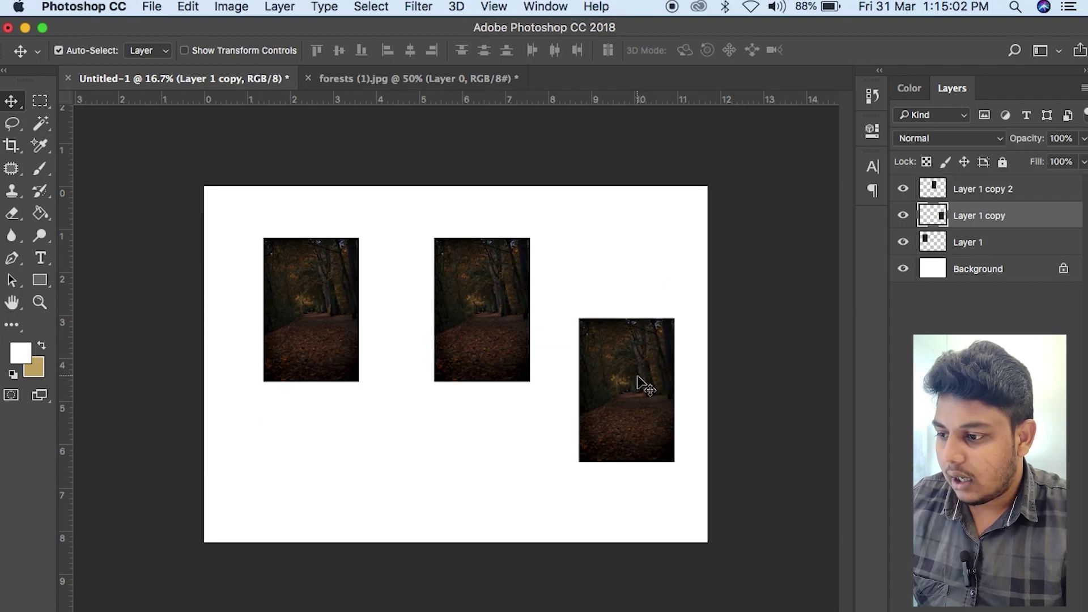
key("BackSpace")
left_click(517, 322)
key("BackSpace")
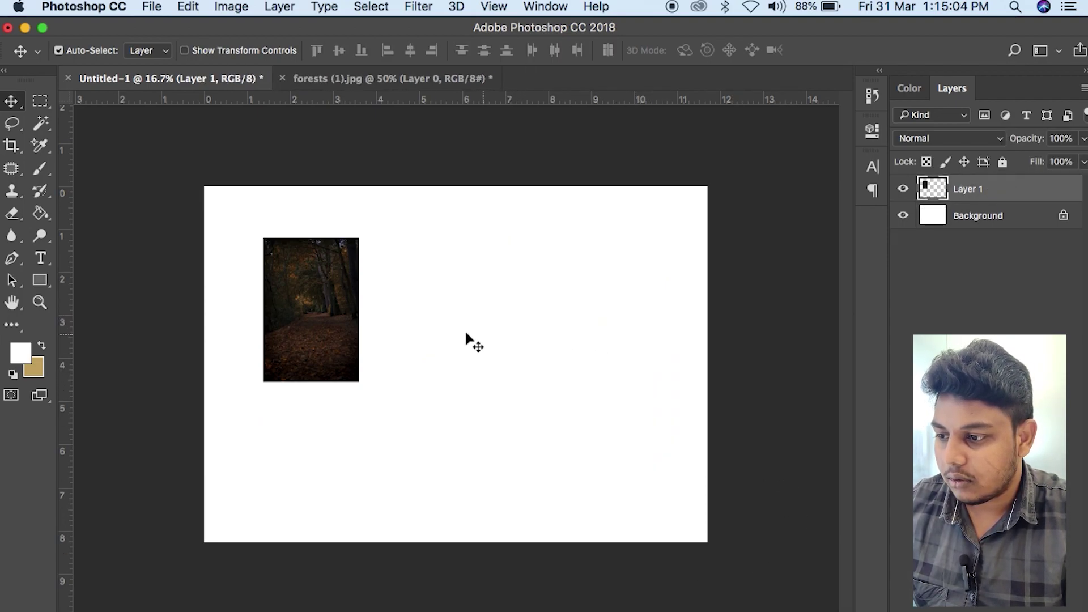
Move the remaining photo to the middle of the canvas and enlarge it to about 202% with Free Transform
left_click_drag(338, 278, 503, 337)
key("super+t")
left_click_drag(527, 288, 646, 261)
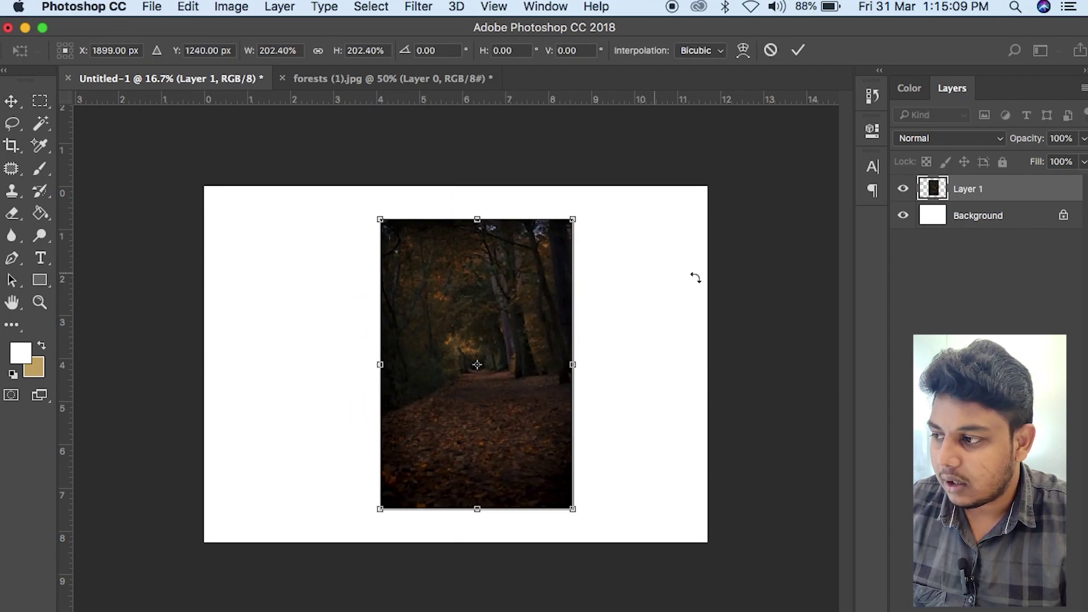
left_click(800, 51)
left_click_drag(461, 418, 455, 420)
Select the upper-left part of the photo with the Rectangular Marquee Tool and deselect it
left_click(40, 101)
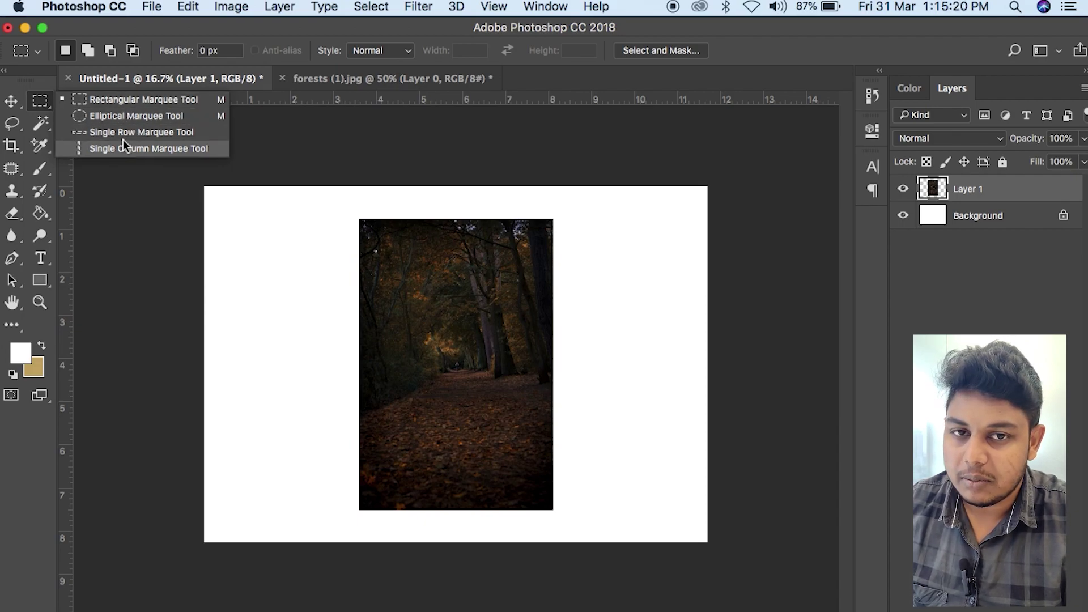
left_click(118, 104)
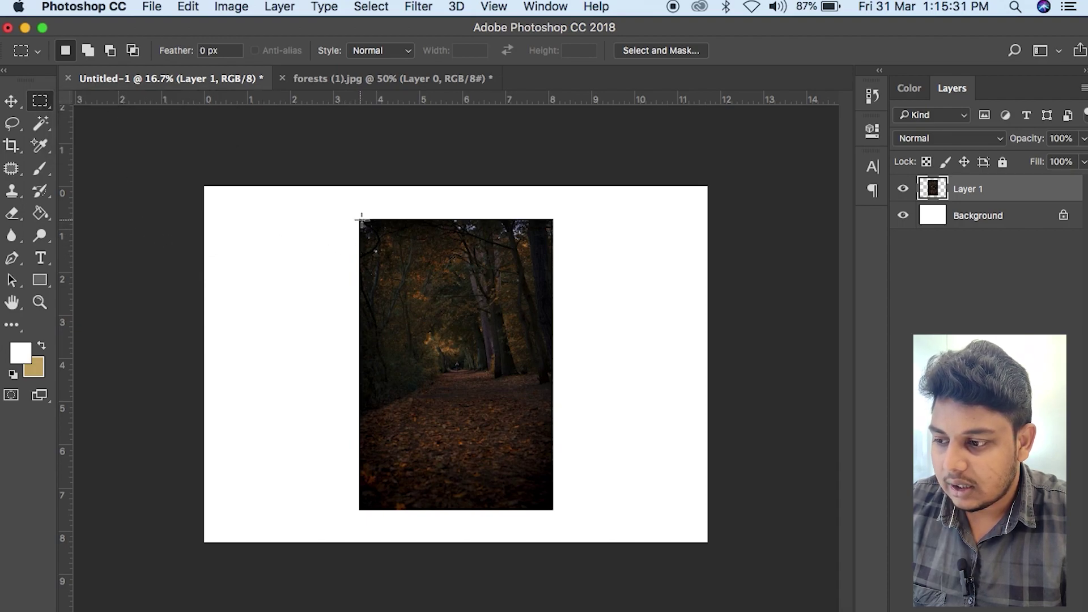
left_click_drag(360, 219, 526, 436)
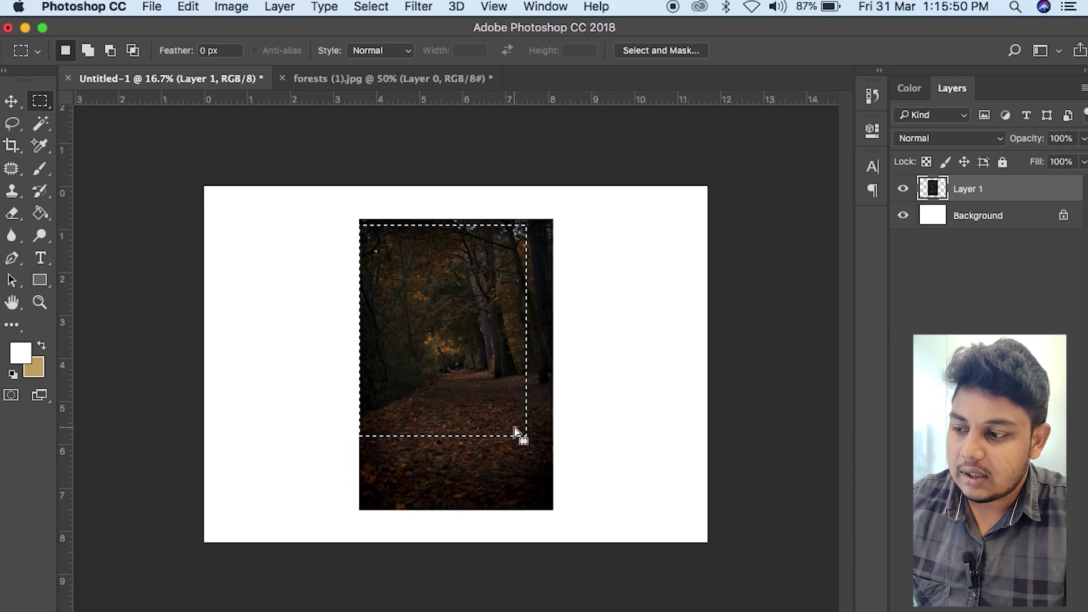
key("super+d")
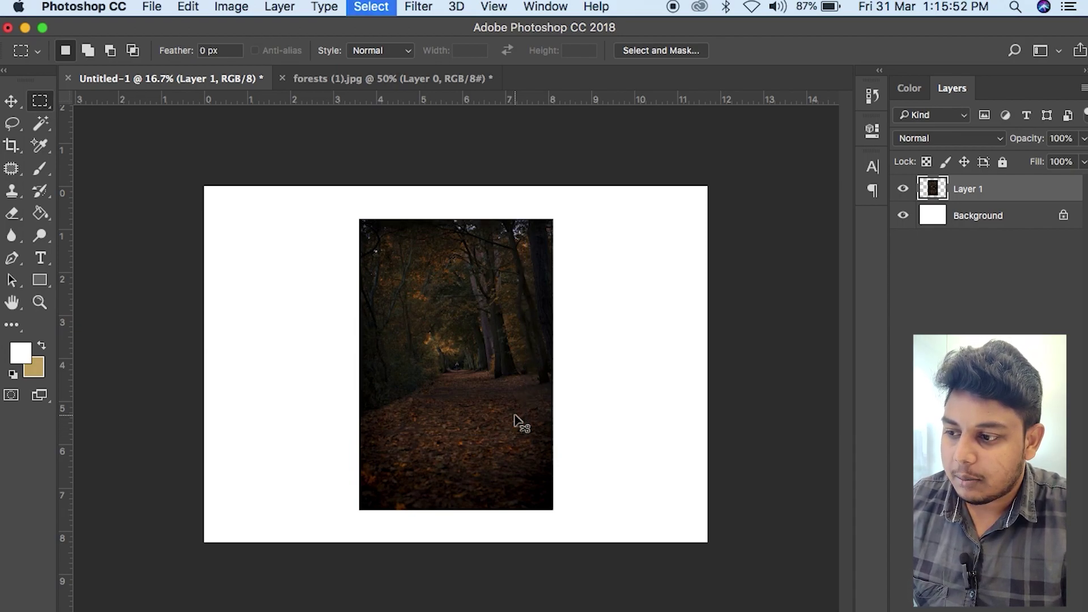
Draw a marquee about 3 in wide inside the photo, shift its outline over the photo's left edge, and cut the enclosed area
left_click_drag(398, 255, 527, 426)
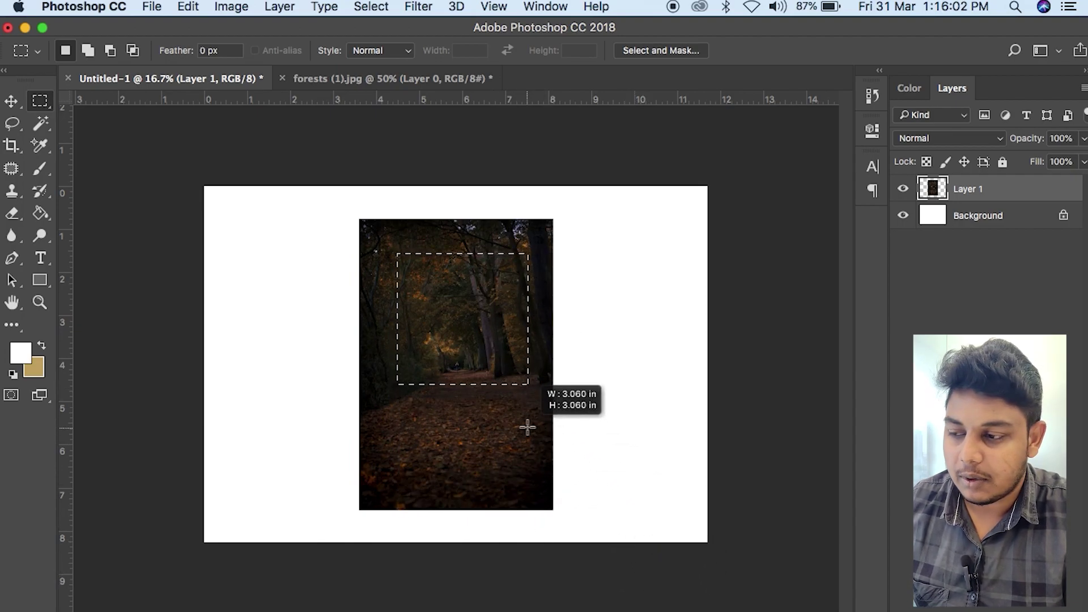
right_click(527, 426)
key("Escape")
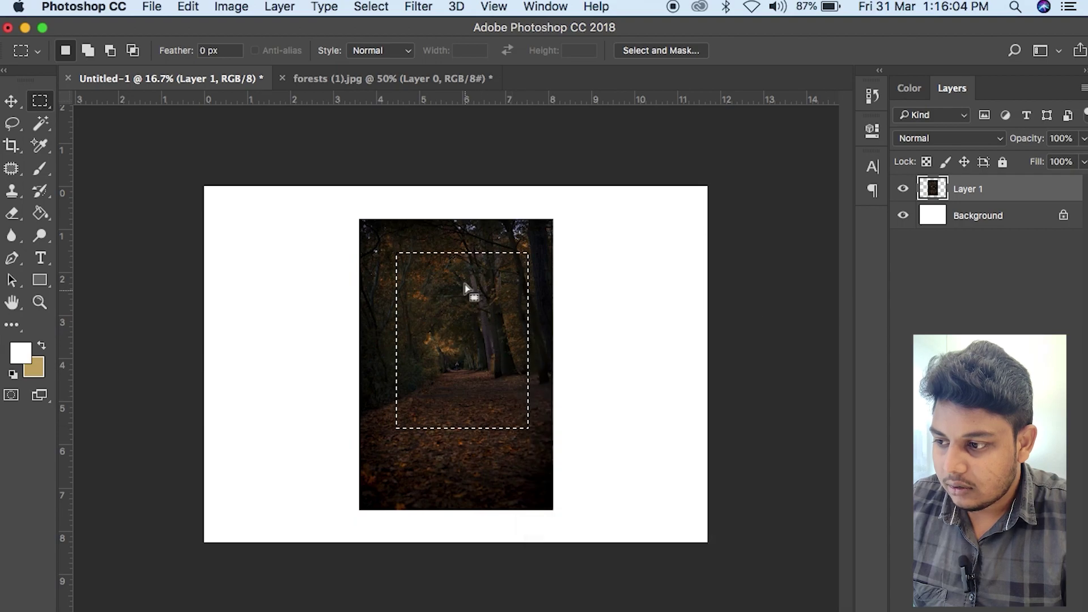
left_click_drag(461, 301, 372, 316)
key("Delete")
key("ctrl+d")
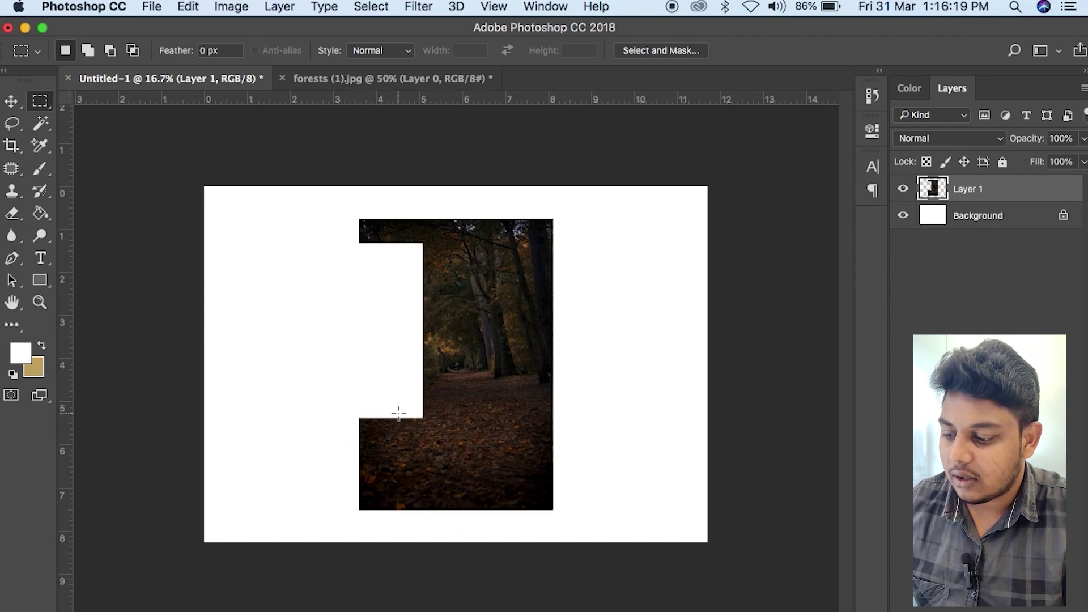
Paste the cut piece in place on a new layer and move it left, out of the photo
key("ctrl+shift+v")
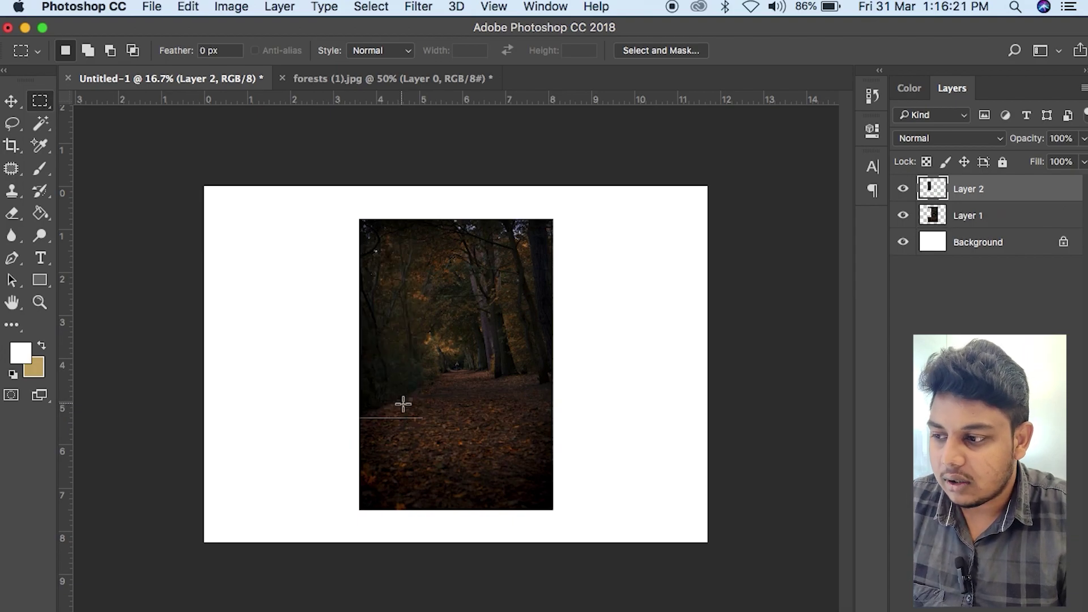
left_click(12, 102)
left_click_drag(399, 339, 331, 338)
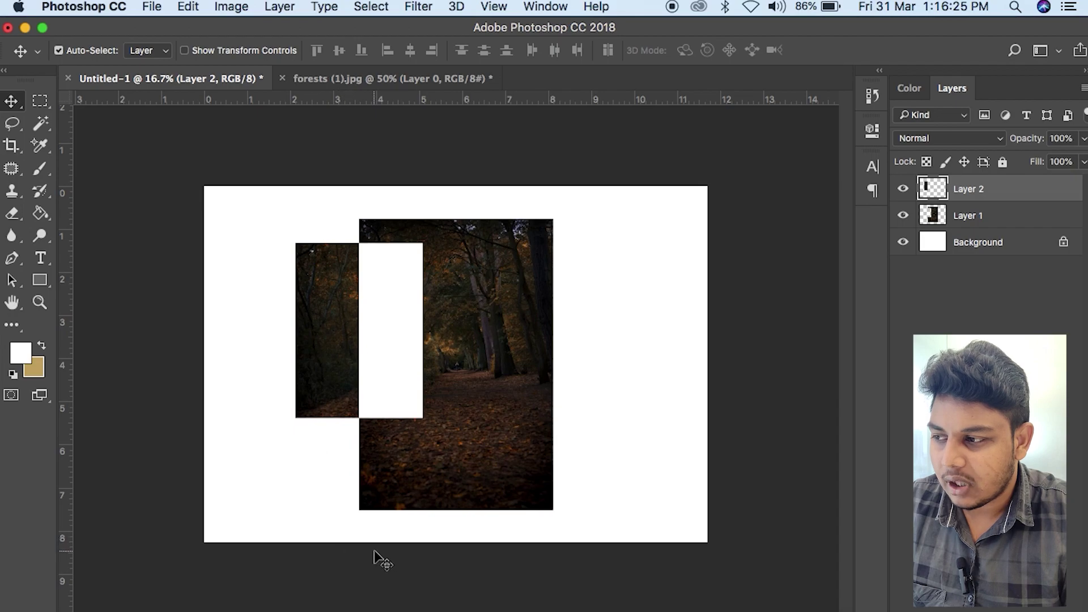
Undo the piece's move, paste and cut, and the marquee selection, back to the whole photo
key("ctrl+z")
key("ctrl+z")
key("ctrl+z")
key("ctrl+z")
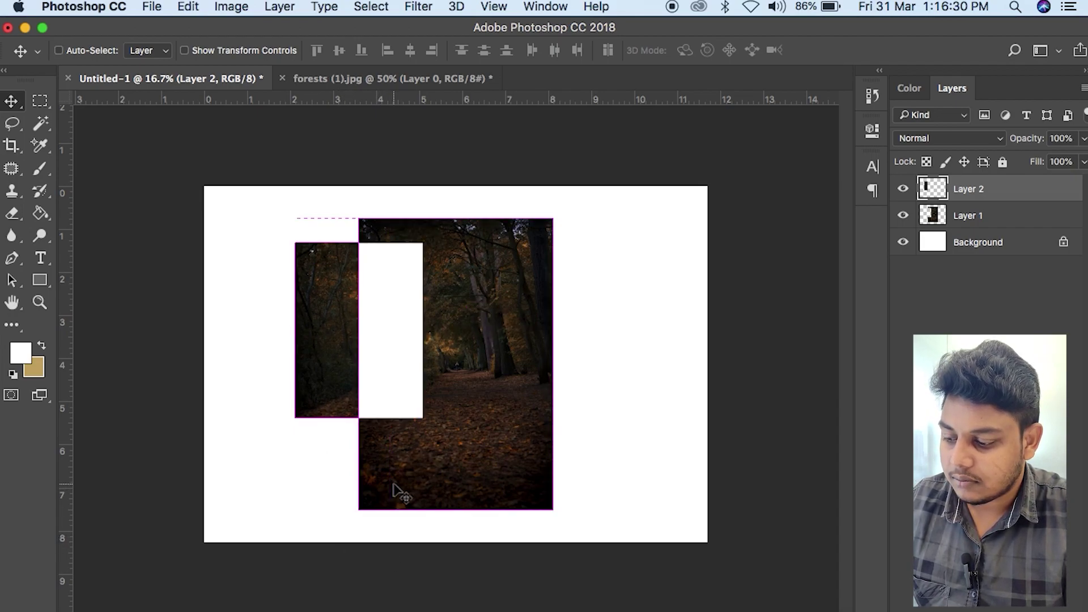
key("ctrl+alt+z")
key("ctrl+alt+z")
key("ctrl+alt+z")
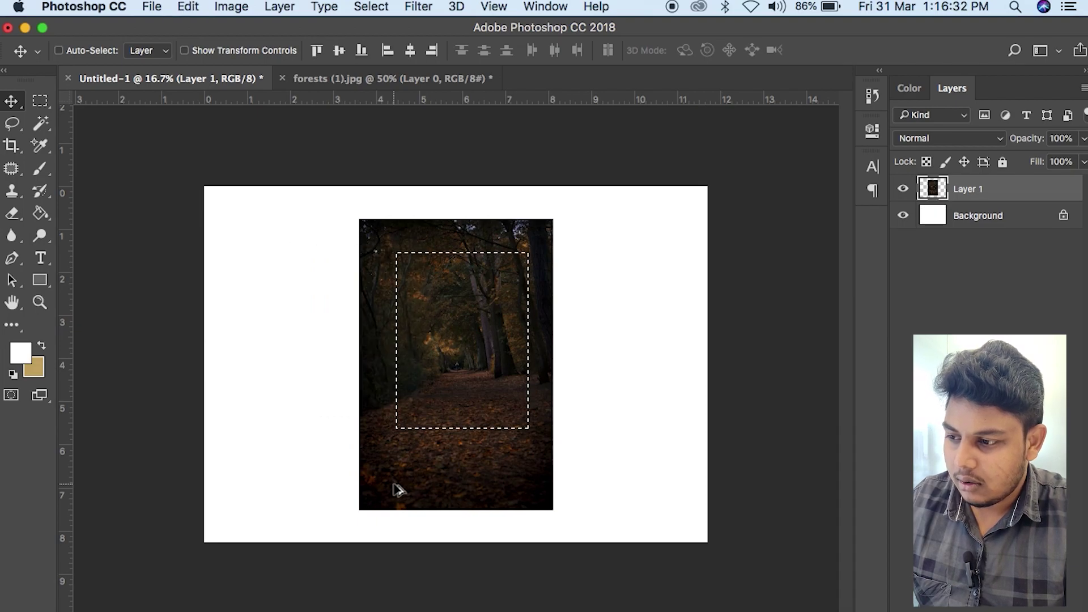
key("ctrl+alt+z")
Select the upper-left part of the photo with the Rectangular Marquee Tool and invert the selection
left_click(39, 102)
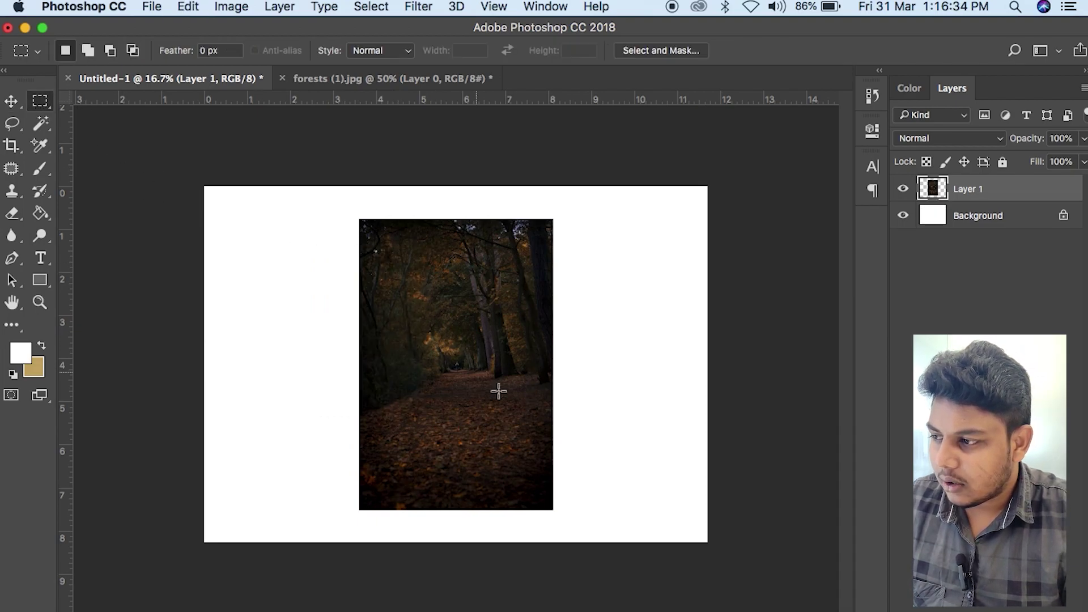
left_click_drag(386, 284, 519, 412)
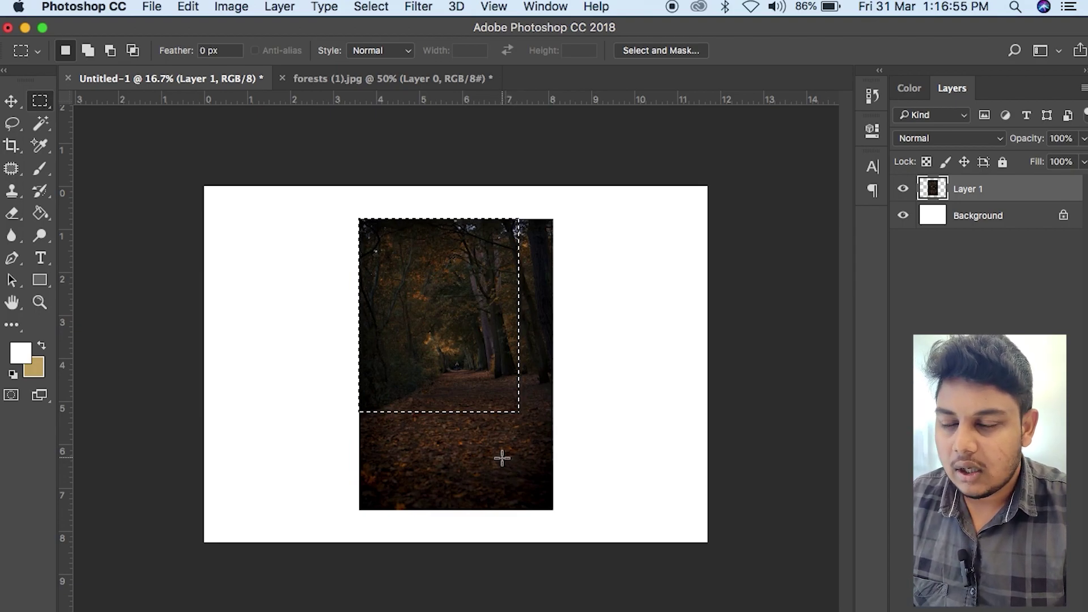
key("super+shift+i")
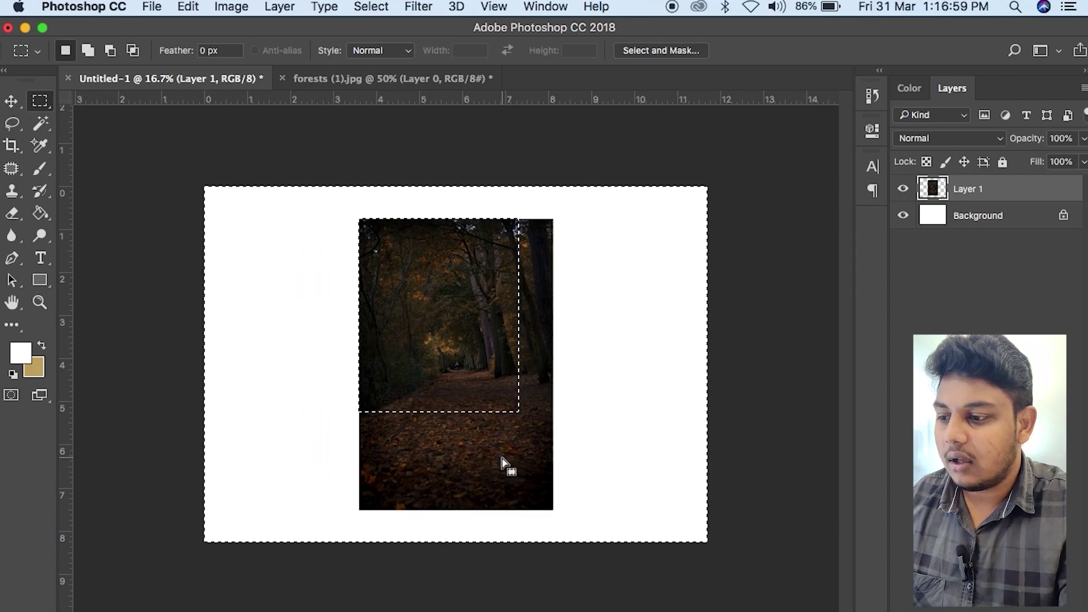
Cut the inverted selection out to a new layer in the same place and shift the L-shaped piece slightly down and right
key("Delete")
key("super+d")
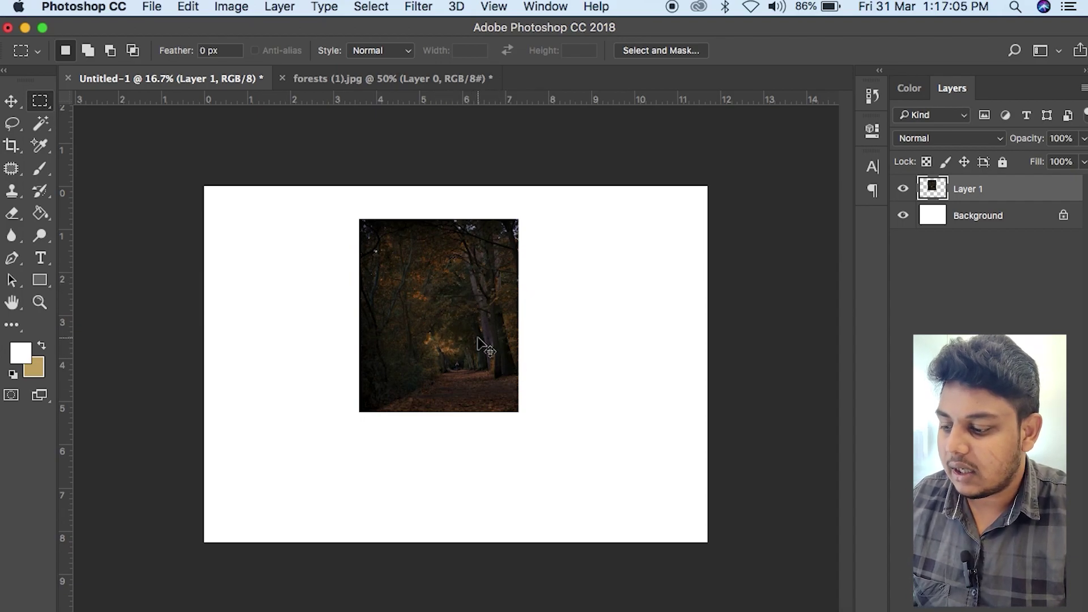
key("super+v")
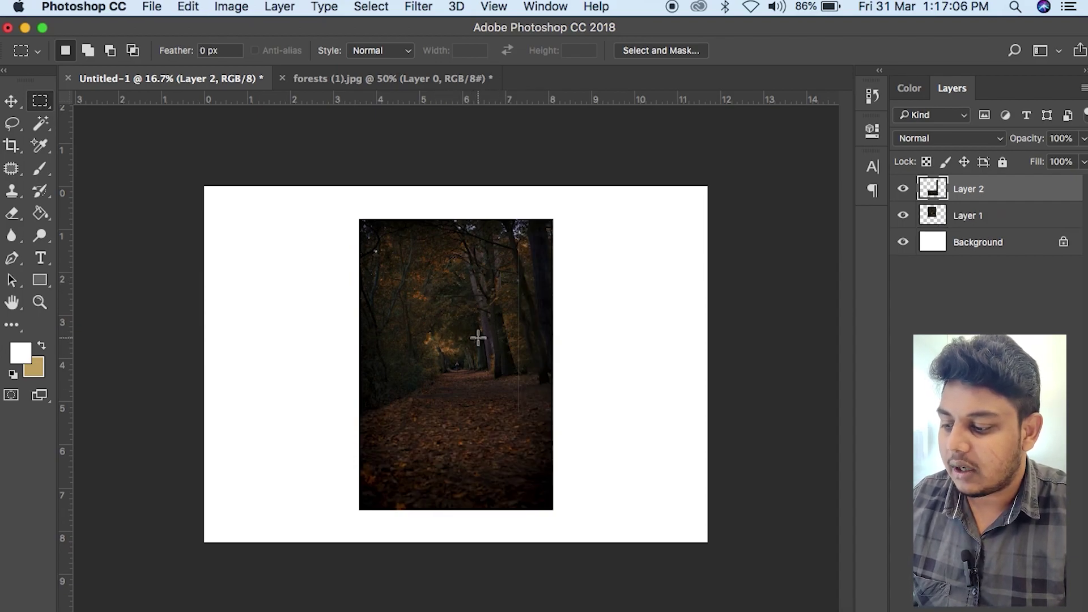
left_click(10, 101)
mouse_move(536, 456)
left_mouse_down()
mouse_move(567, 460)
mouse_move(568, 471)
mouse_move(569, 459)
mouse_move(550, 457)
mouse_move(545, 468)
left_mouse_up()
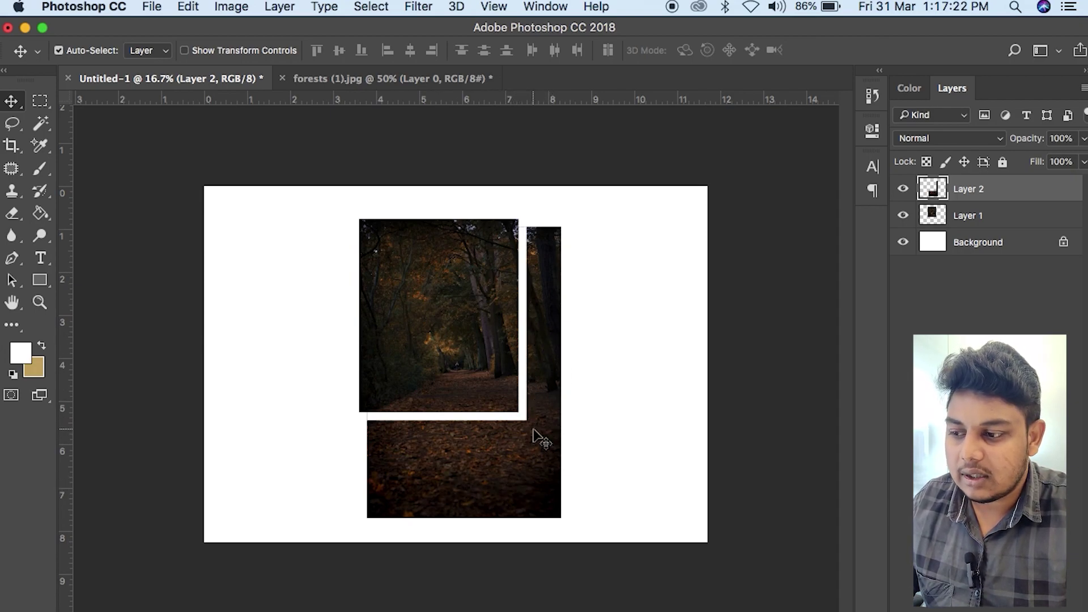
Undo the L-shaped piece's move, paste and cut, and the inverted selection
key("super+z")
key("super+z")
key("super+z")
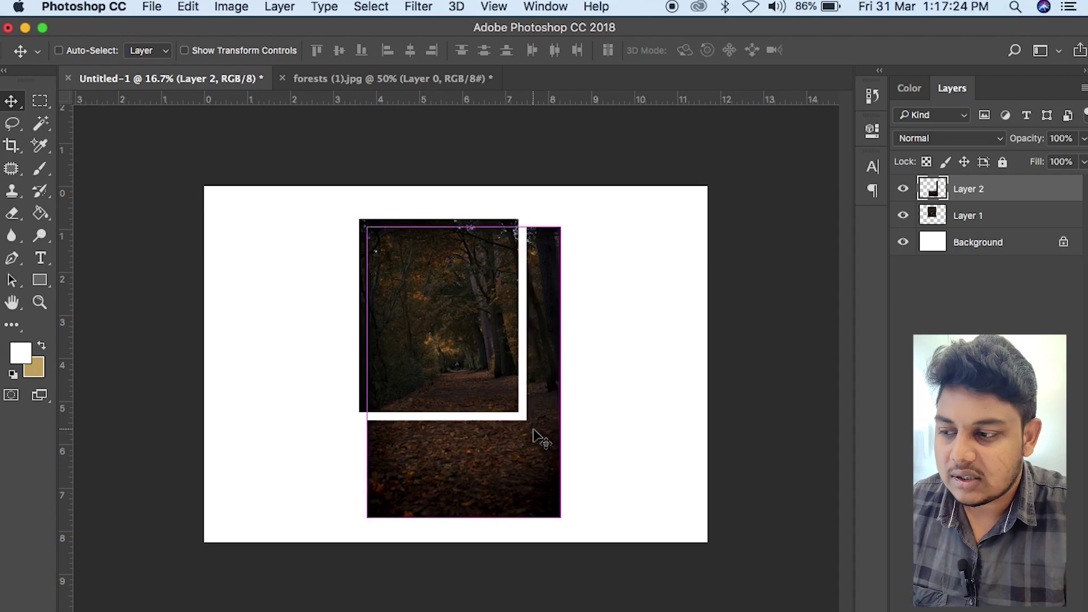
key("super+z")
key("super+z")
Select a small rectangle around the far end of the forest path with the Rectangular Marquee Tool and invert the selection
left_click(39, 101)
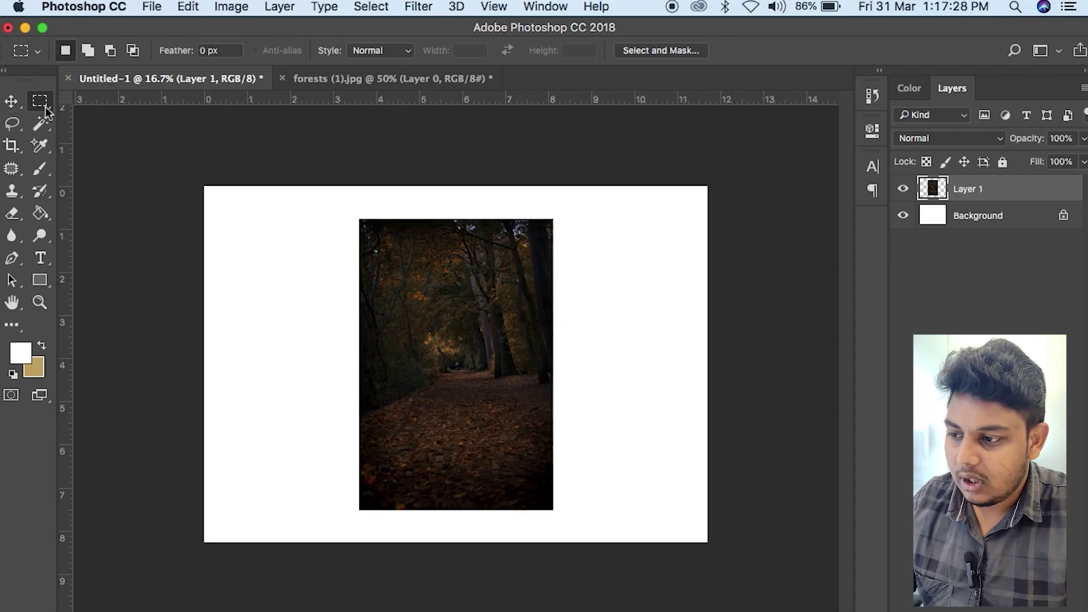
left_click_drag(434, 340, 495, 404)
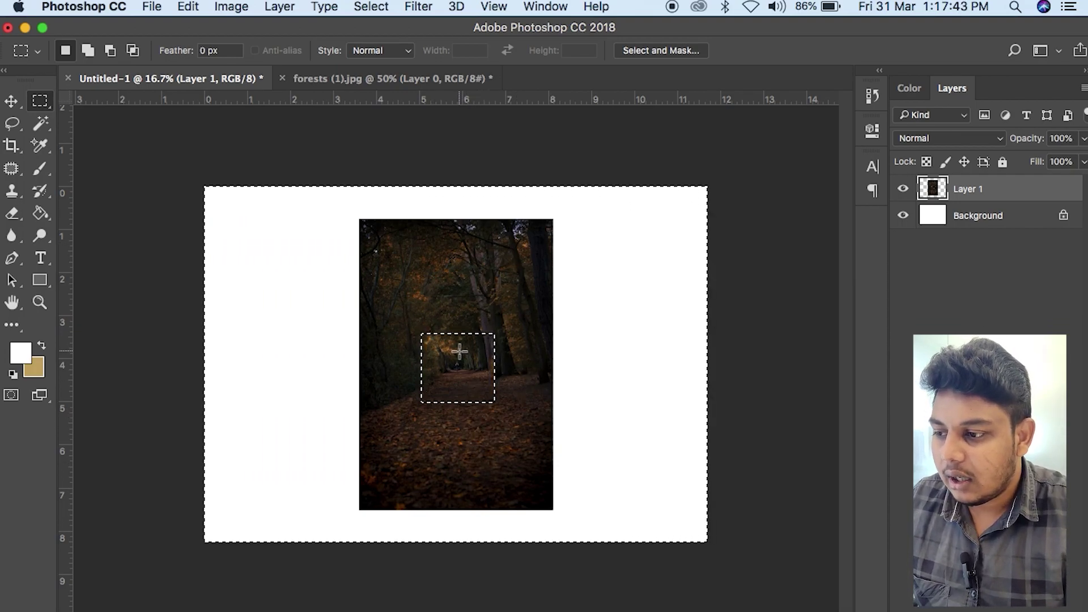
Darken the photo outside the rectangle using Brightness/Contrast with brightness -82 and contrast -23, and clear the selection
left_click(242, 11)
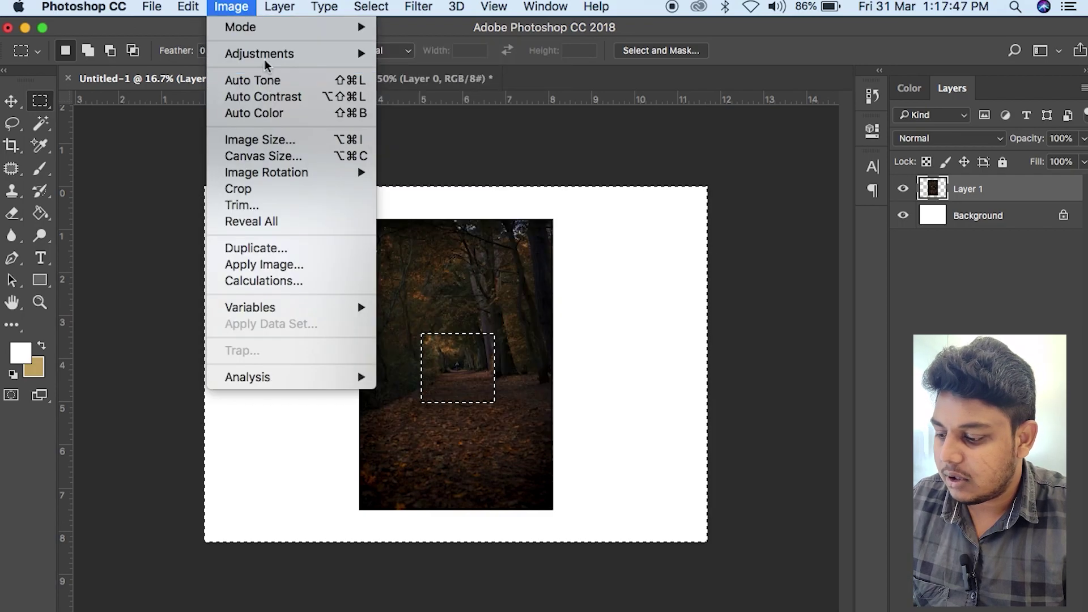
mouse_move(266, 63)
left_click(441, 59)
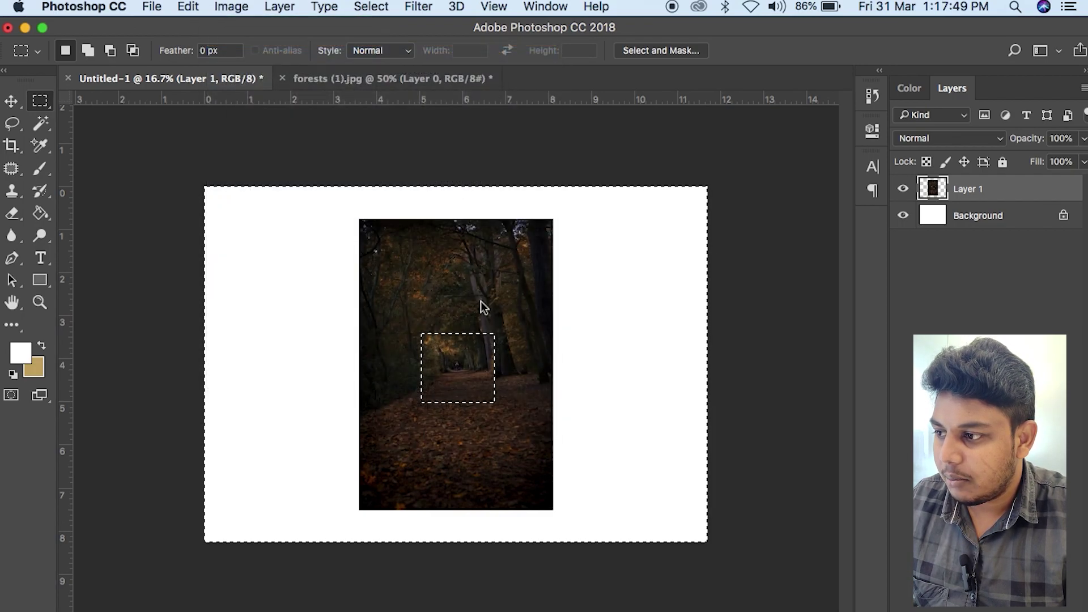
left_click_drag(540, 227, 717, 233)
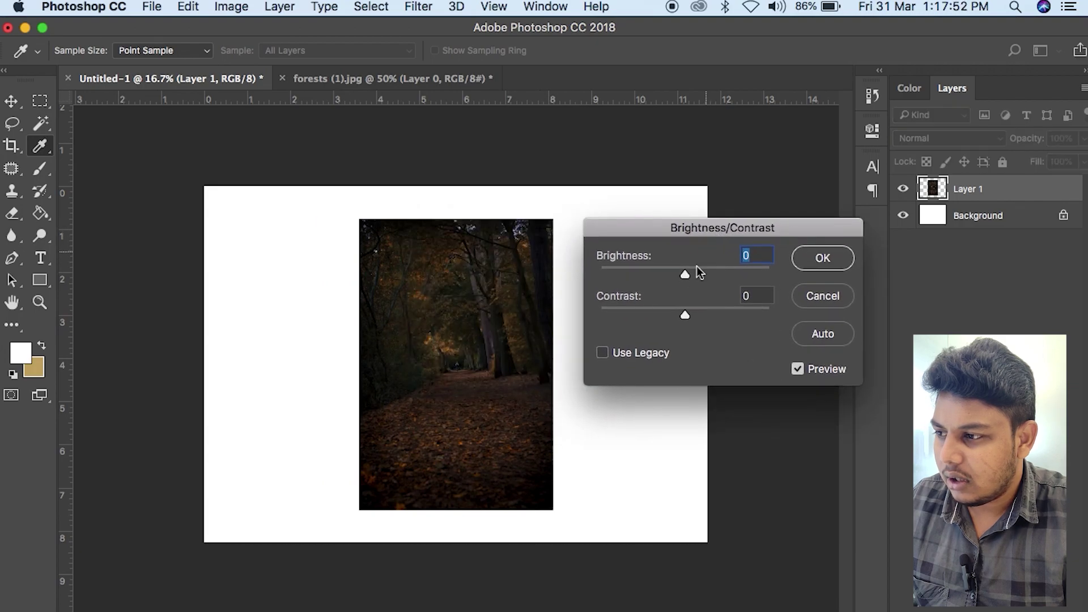
left_click_drag(684, 276, 640, 277)
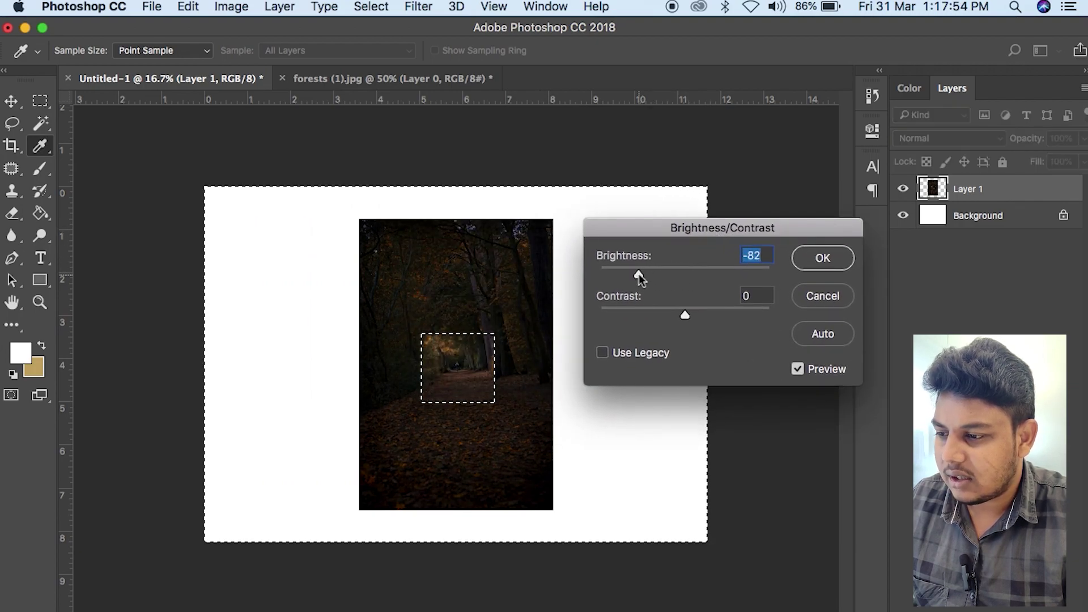
left_click_drag(686, 318, 647, 319)
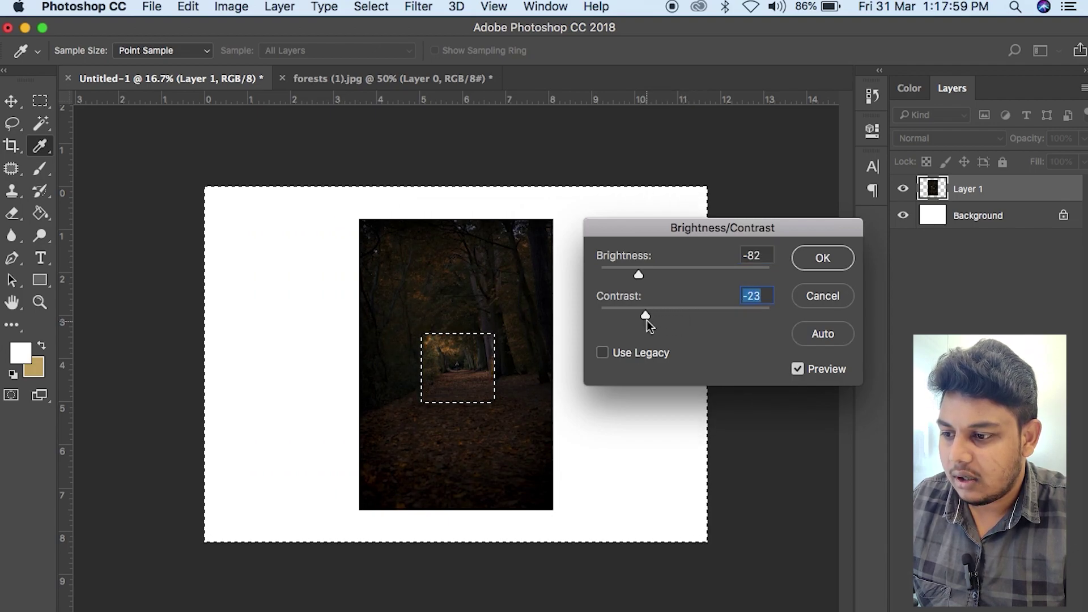
left_click(823, 258)
key("m")
left_click(652, 393)
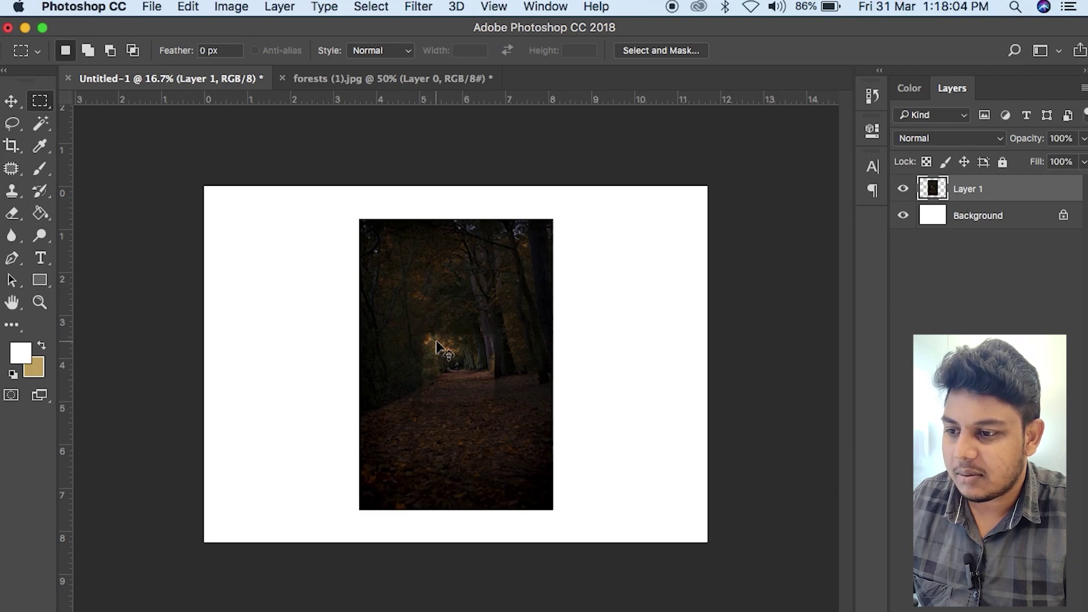
key("super+plus")
key("super+plus")
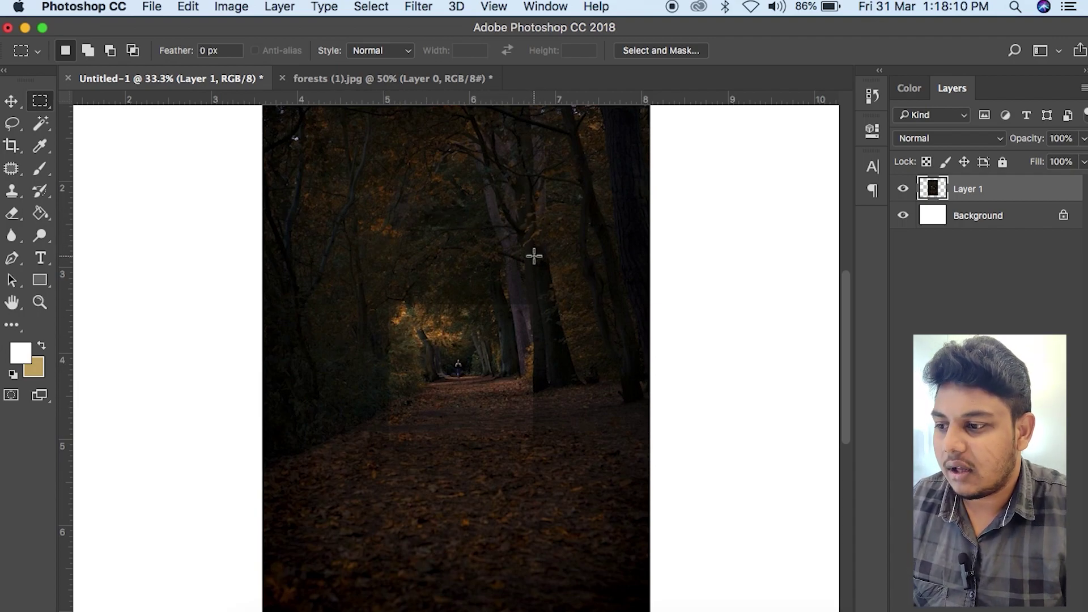
Undo the deselection and the Brightness/Contrast darkening, and clear the restored rectangular selection
key("super+z")
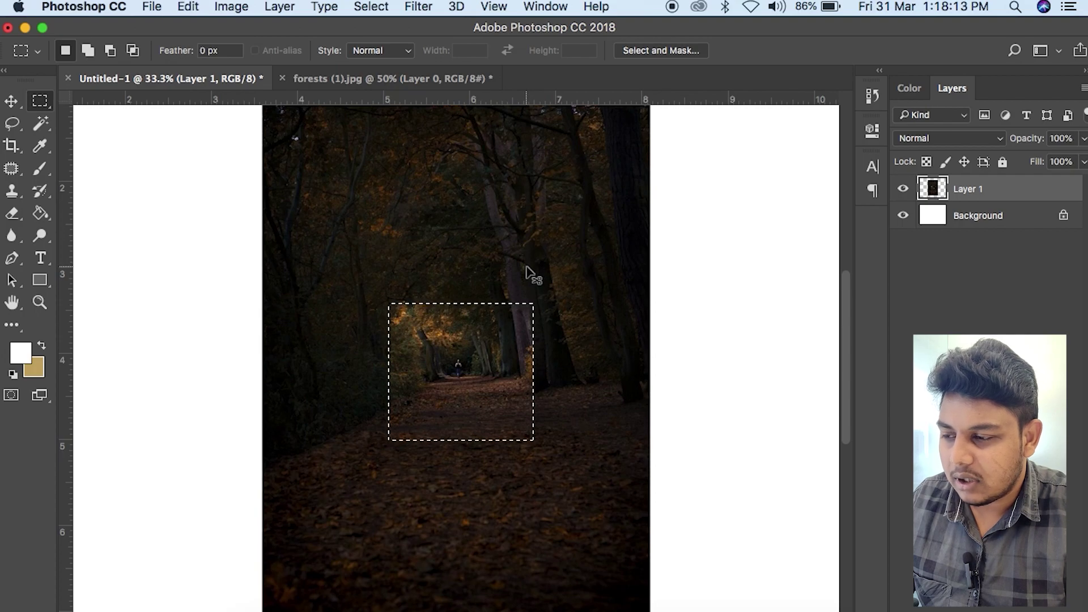
key("super+z")
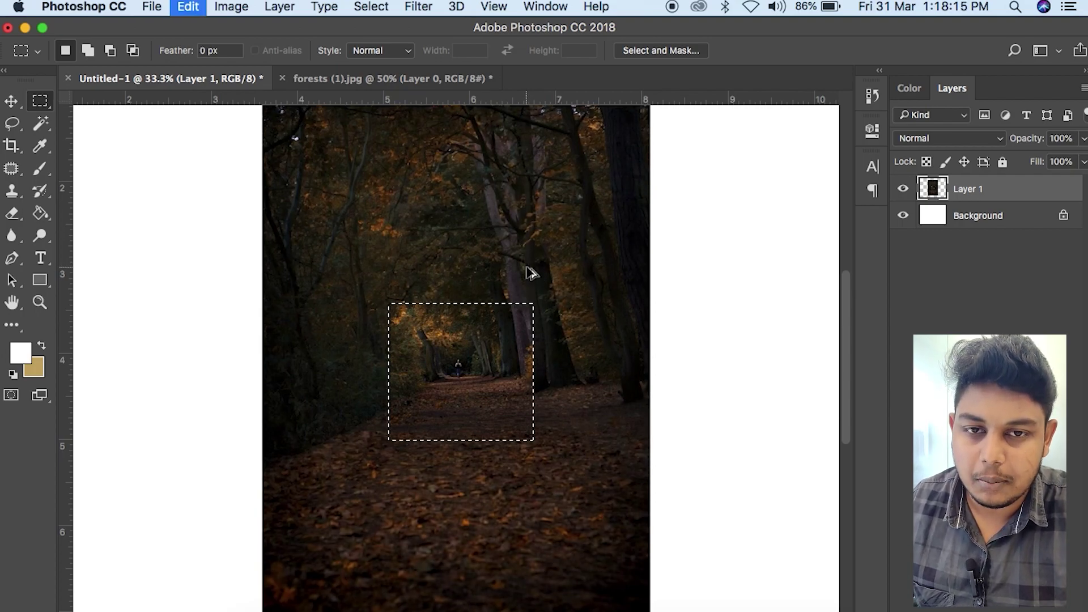
scroll(535, 278, "down", 3)
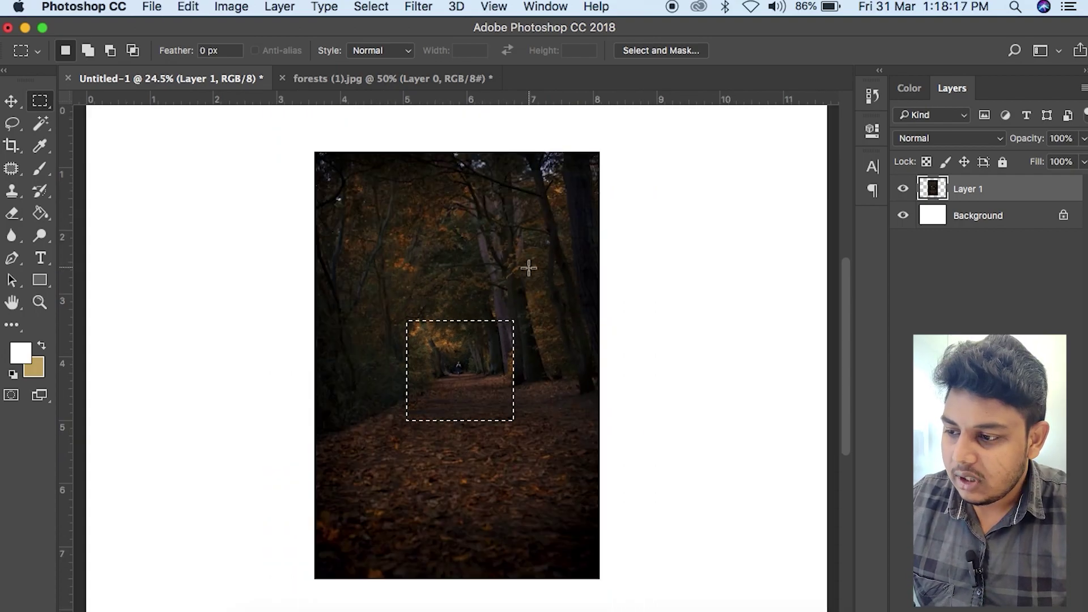
left_click(520, 282)
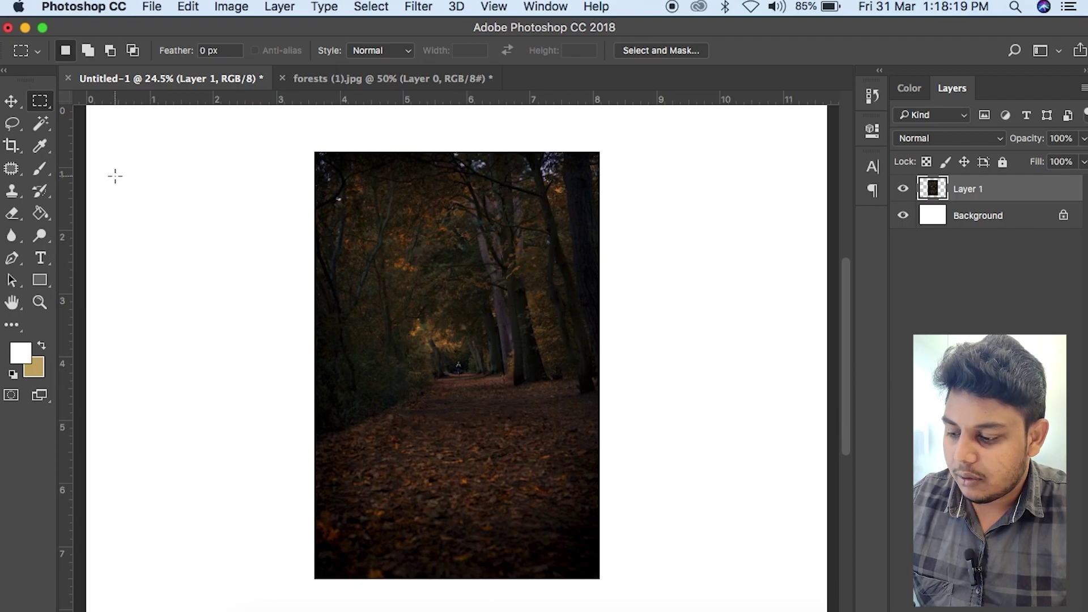
right_click(45, 107)
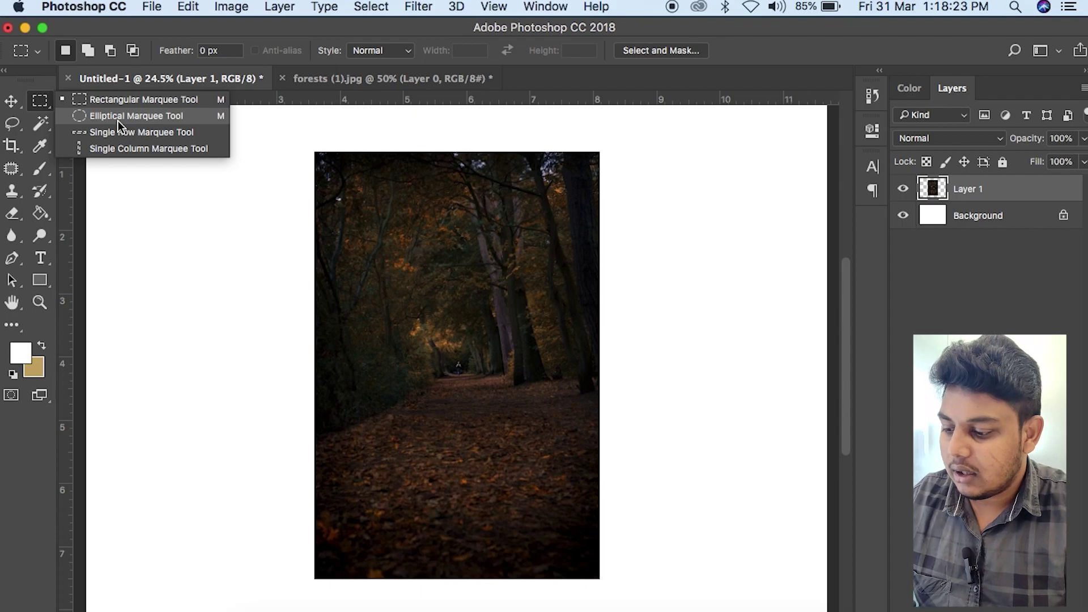
left_click(118, 116)
left_click_drag(401, 321, 412, 312)
right_click(413, 312)
left_click(460, 374)
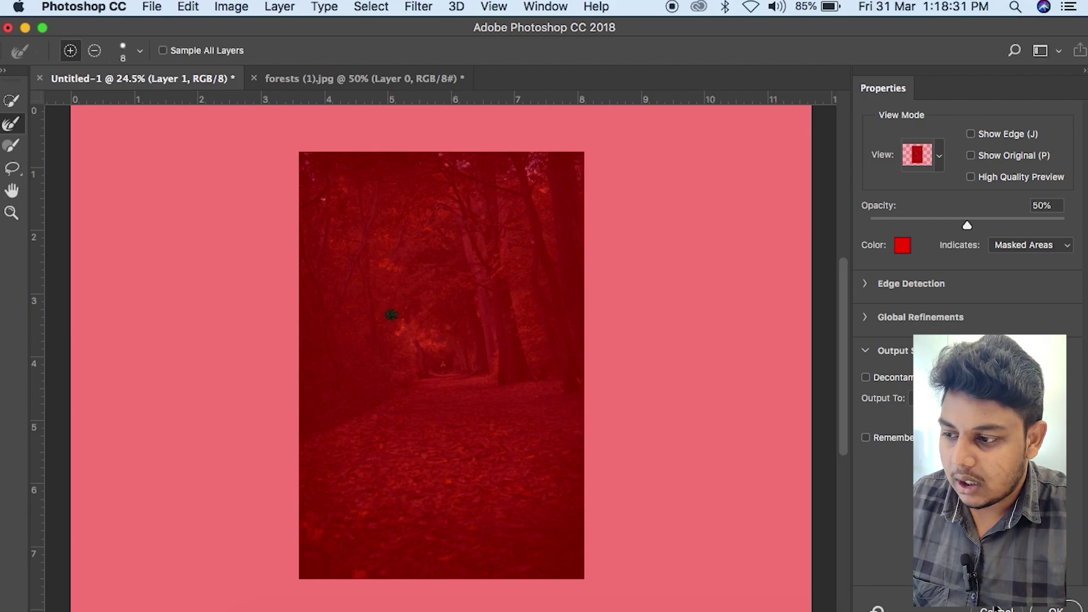
key("Escape")
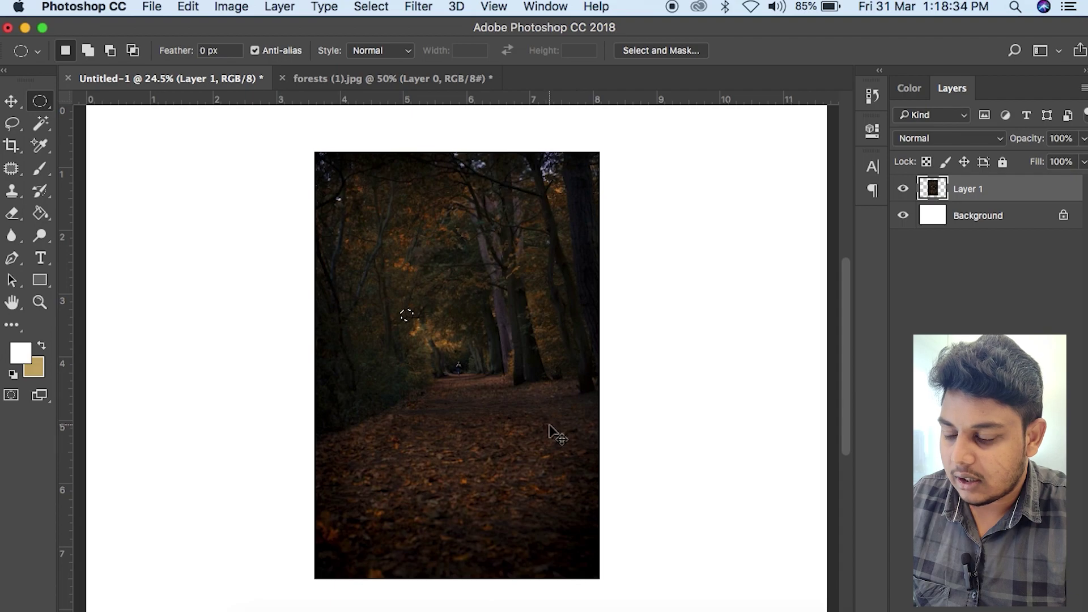
left_click(40, 101)
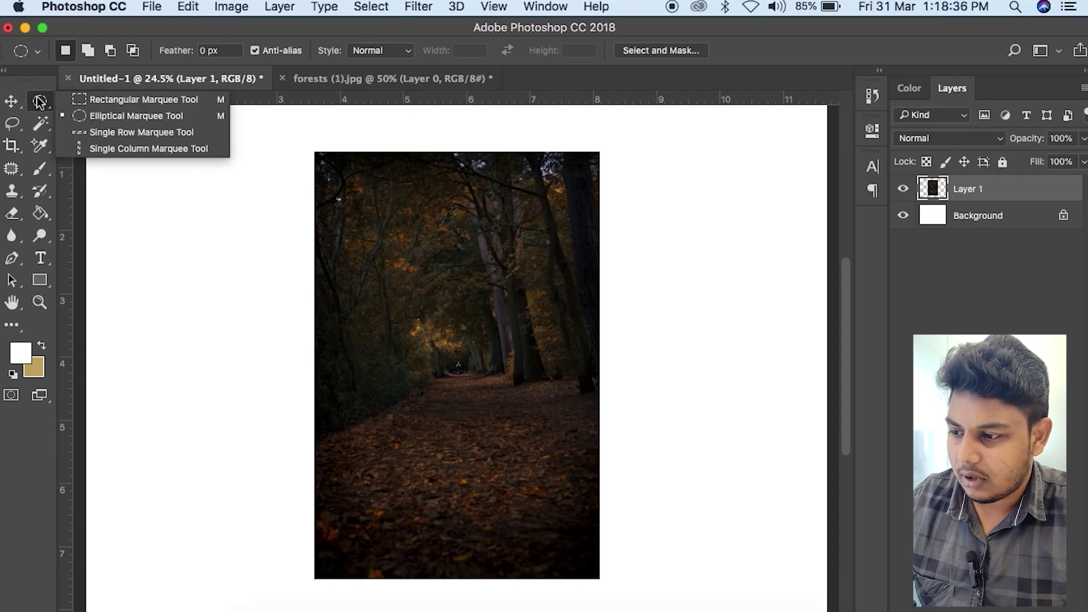
left_click(106, 103)
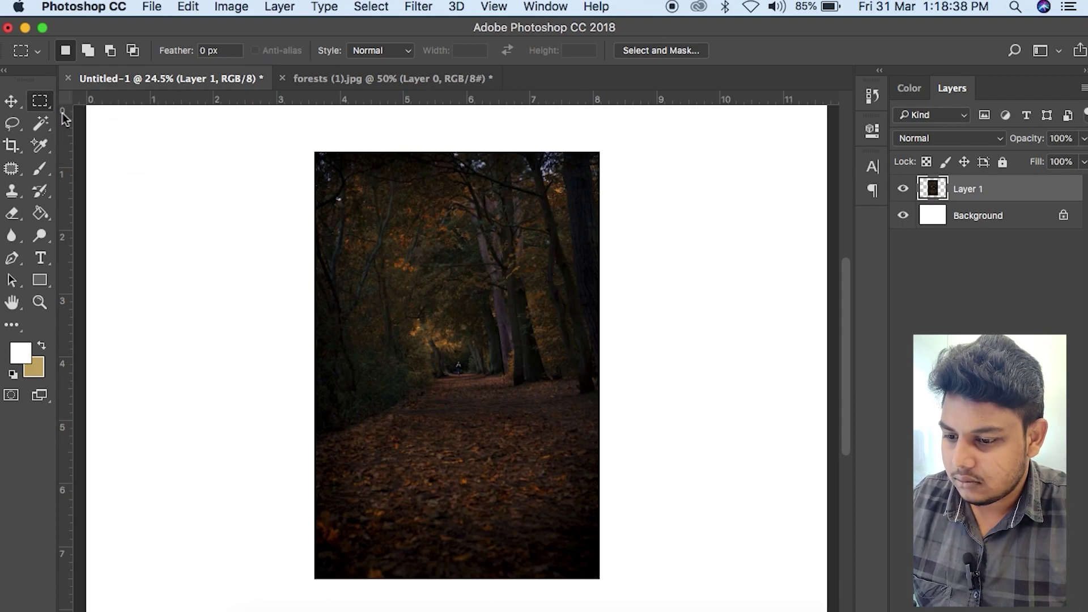
Draw an elliptical selection on the forest path with the Elliptical Marquee Tool
left_click(37, 103)
left_click(80, 113)
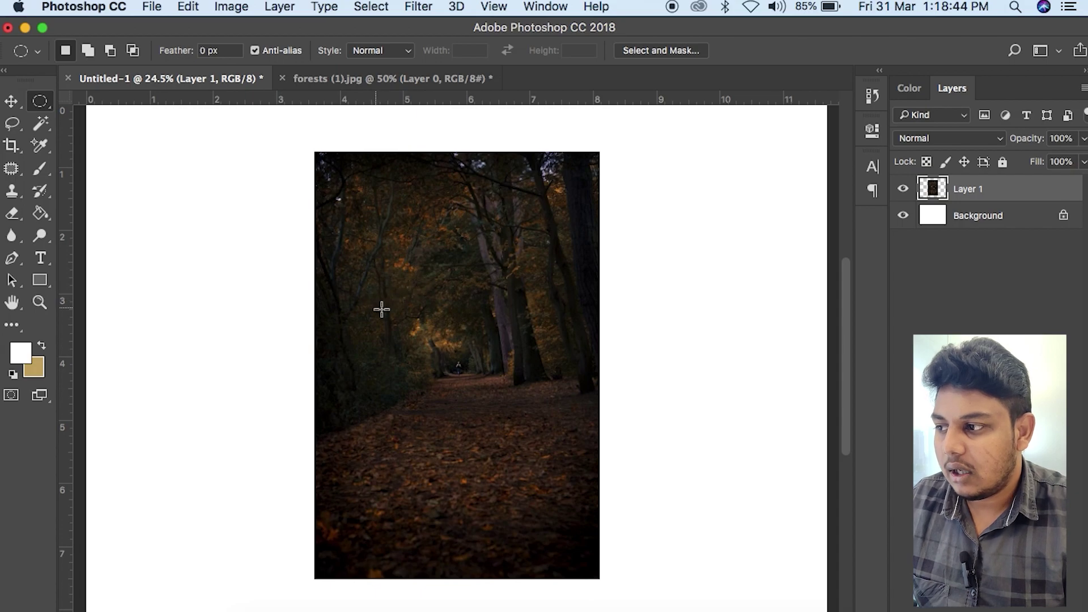
left_click_drag(408, 286, 447, 318)
right_click(478, 444)
left_click(488, 469)
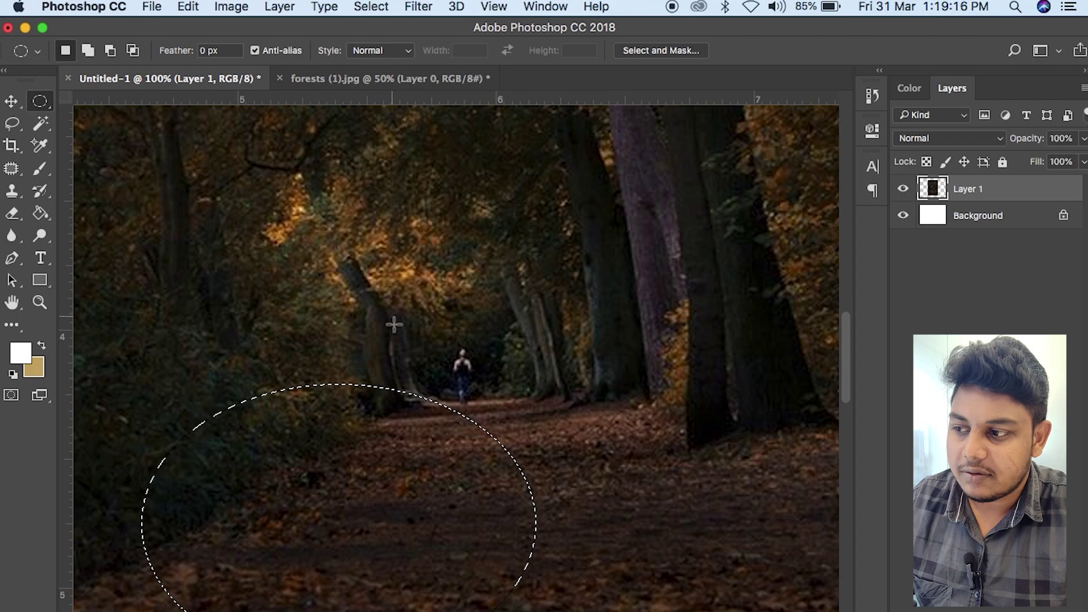
Try to reposition the elliptical area with the Move tool and undo that move
left_click(11, 101)
left_click_drag(471, 548, 534, 347)
key("super+z")
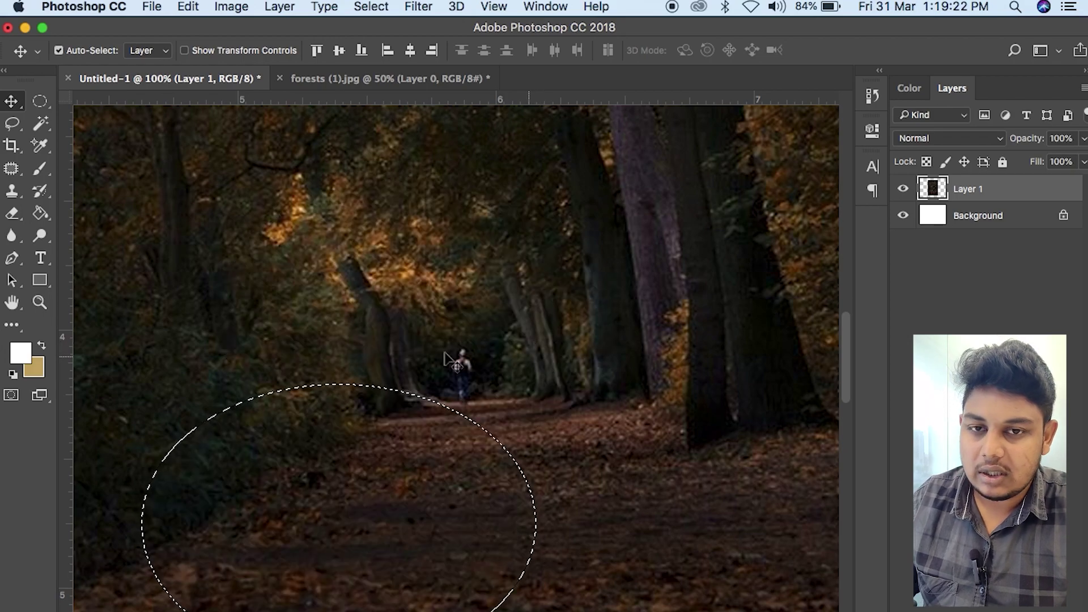
Reposition only the elliptical selection outline with the Elliptical Marquee Tool so it surrounds the distant person on the path
left_click(39, 101)
left_click_drag(317, 484, 434, 375)
key("super+minus")
key("super+minus")
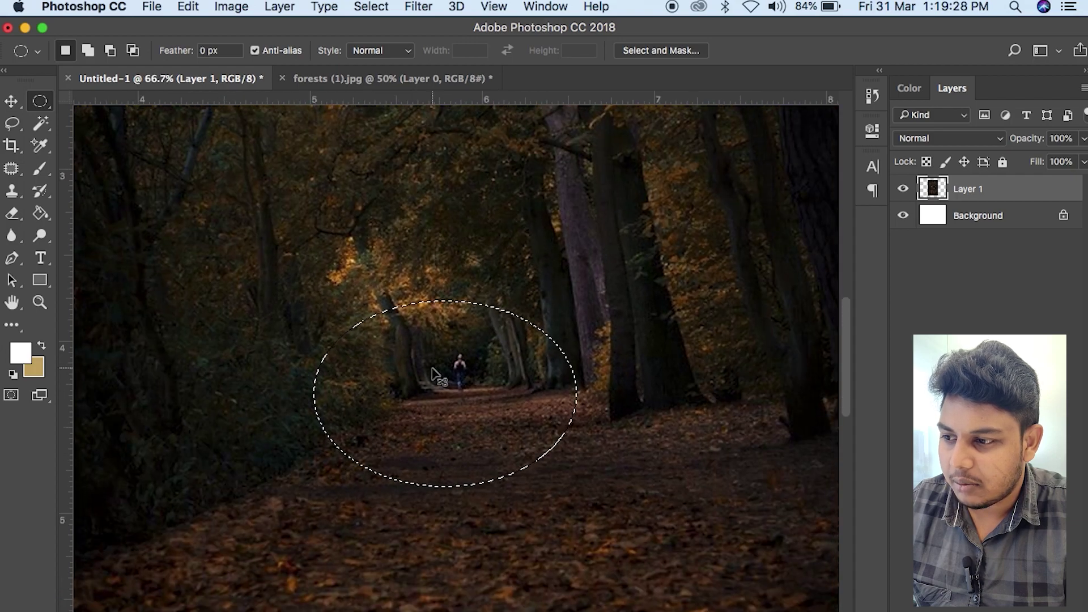
key("super+minus")
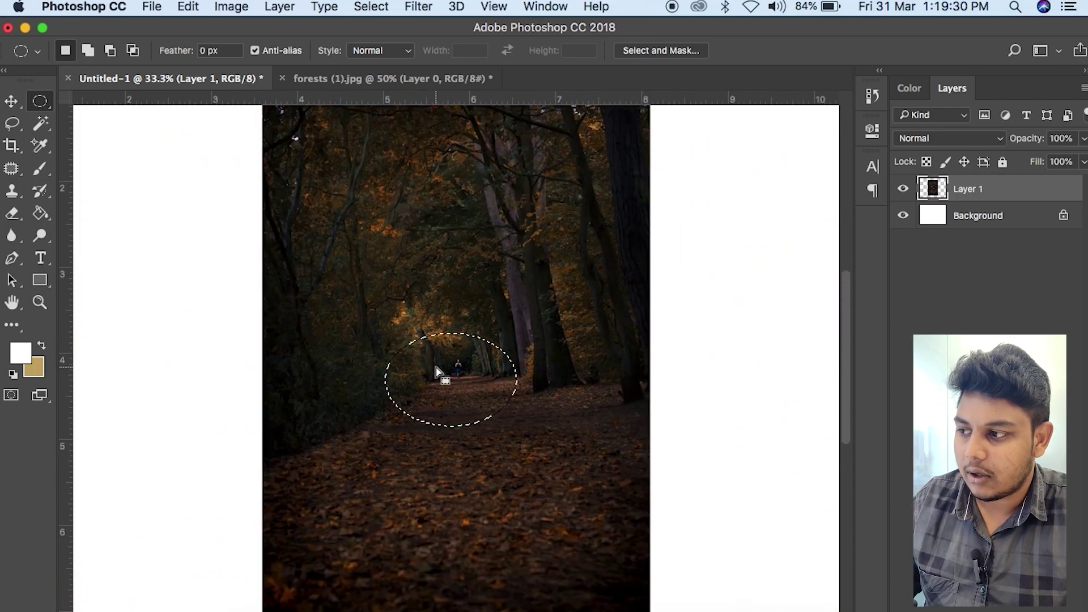
mouse_move(443, 374)
left_mouse_down()
mouse_move(389, 230)
mouse_move(431, 238)
mouse_move(449, 454)
mouse_move(451, 418)
mouse_move(428, 357)
mouse_move(505, 349)
mouse_move(481, 410)
mouse_move(448, 448)
mouse_move(458, 374)
mouse_move(394, 252)
mouse_move(584, 241)
mouse_move(449, 329)
mouse_move(447, 358)
left_mouse_up()
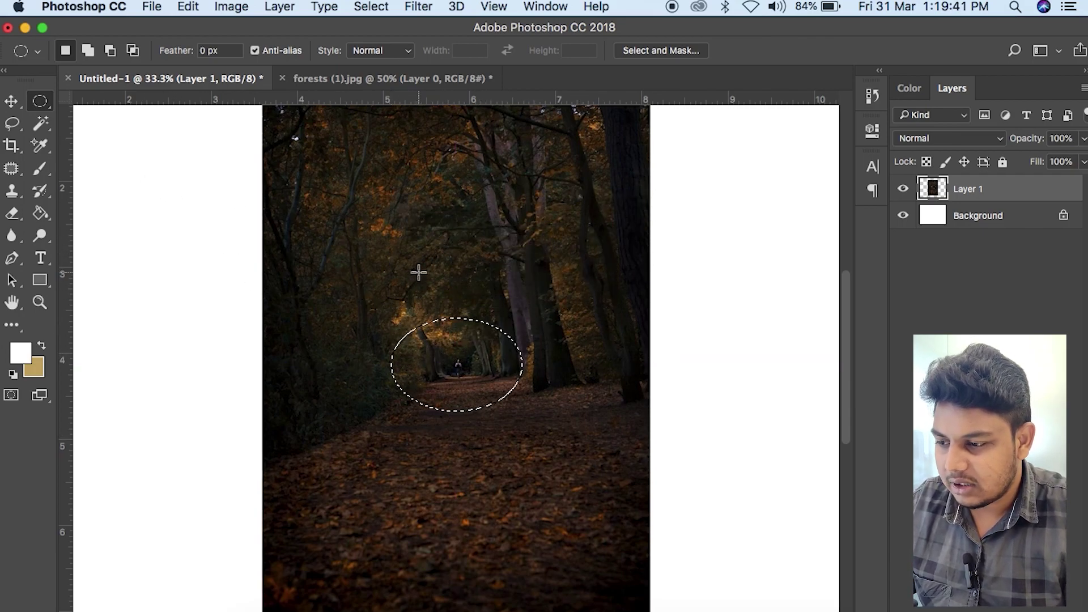
Replace the ellipse with a perfectly circular selection around the distant person on the path and invert the selection
left_click(481, 370)
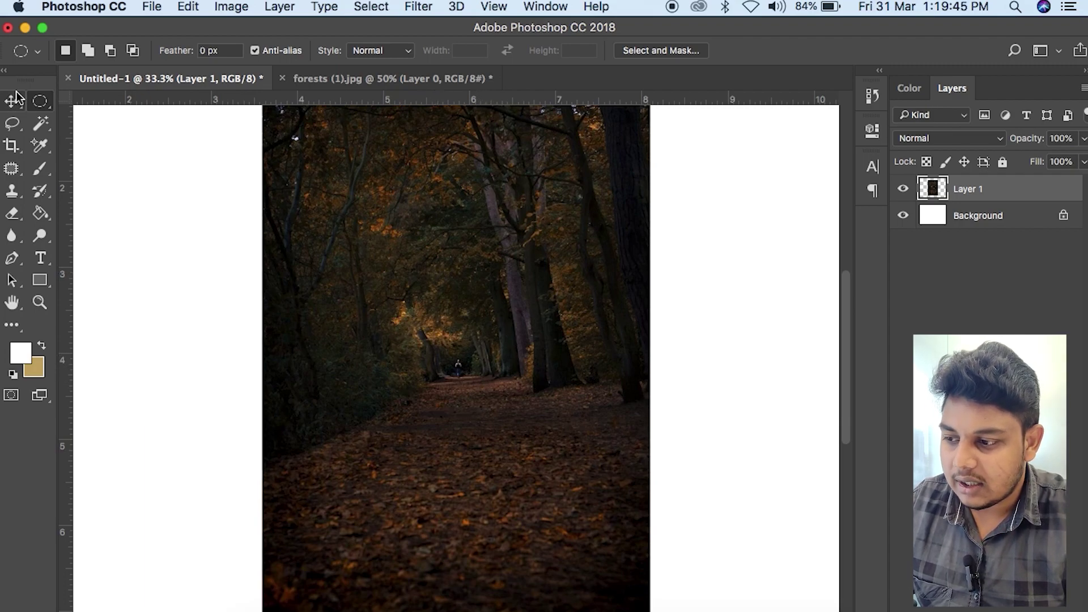
left_click_drag(48, 108, 99, 114)
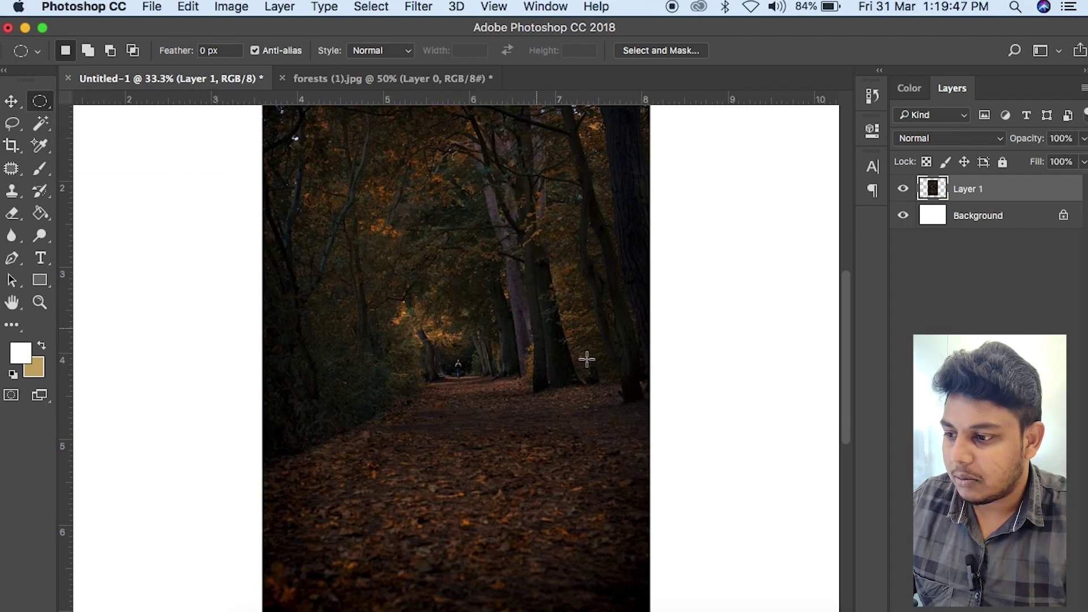
left_click_drag(425, 322, 547, 486)
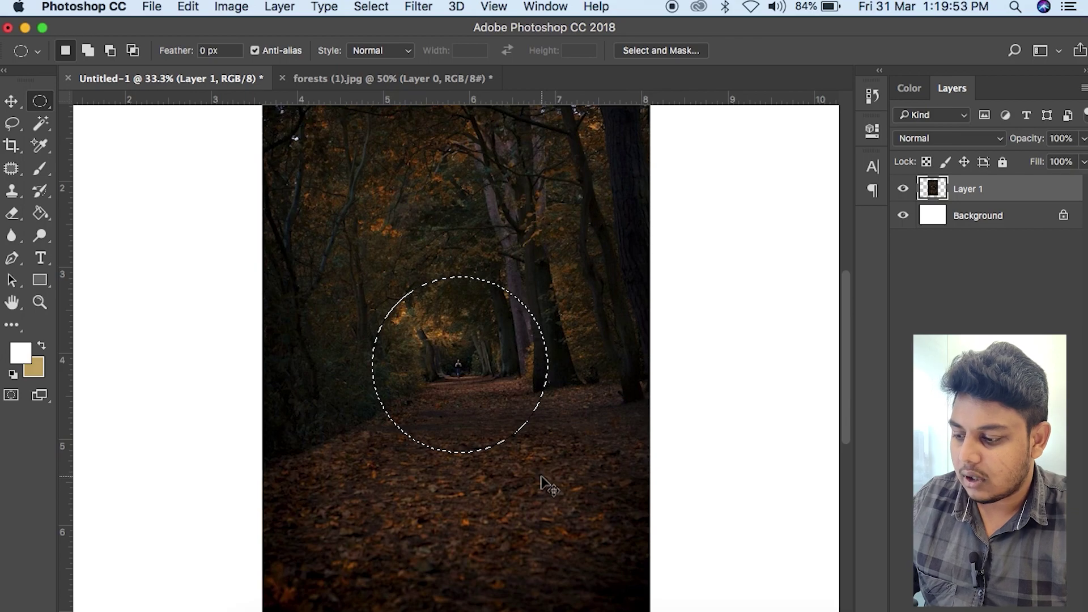
key("super+minus")
key("super+minus")
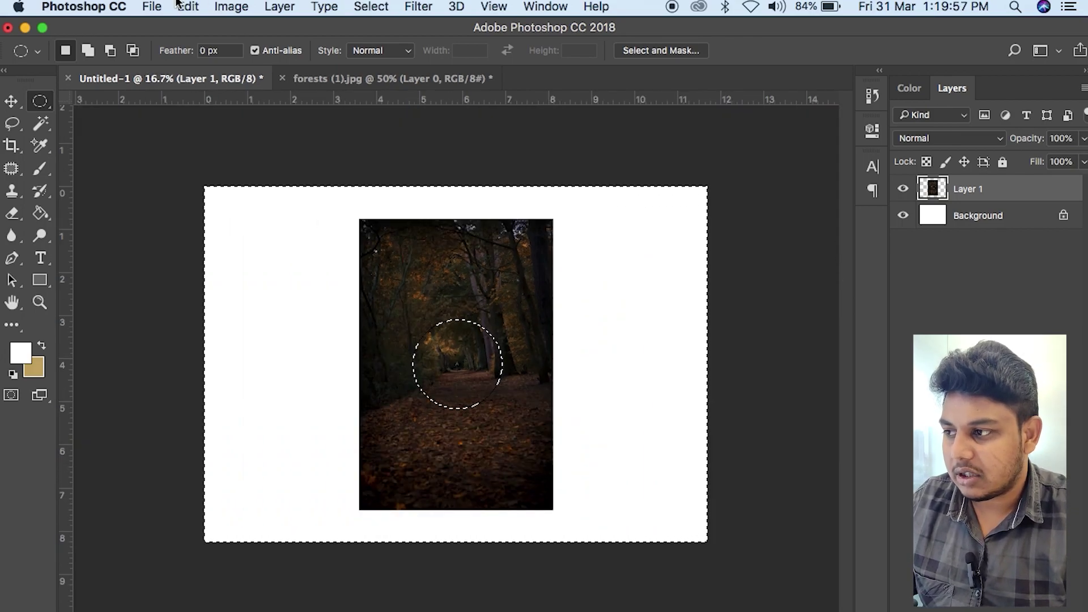
Brighten the photo outside the circle using Brightness/Contrast with brightness 150, and clear the selection
left_click(222, 7)
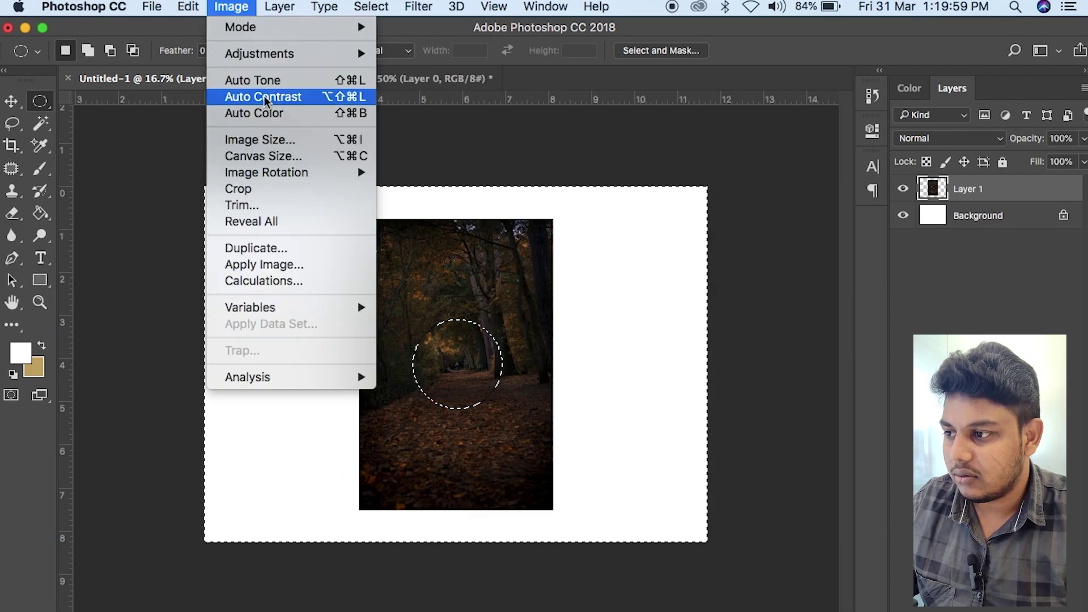
mouse_move(284, 56)
left_click(497, 56)
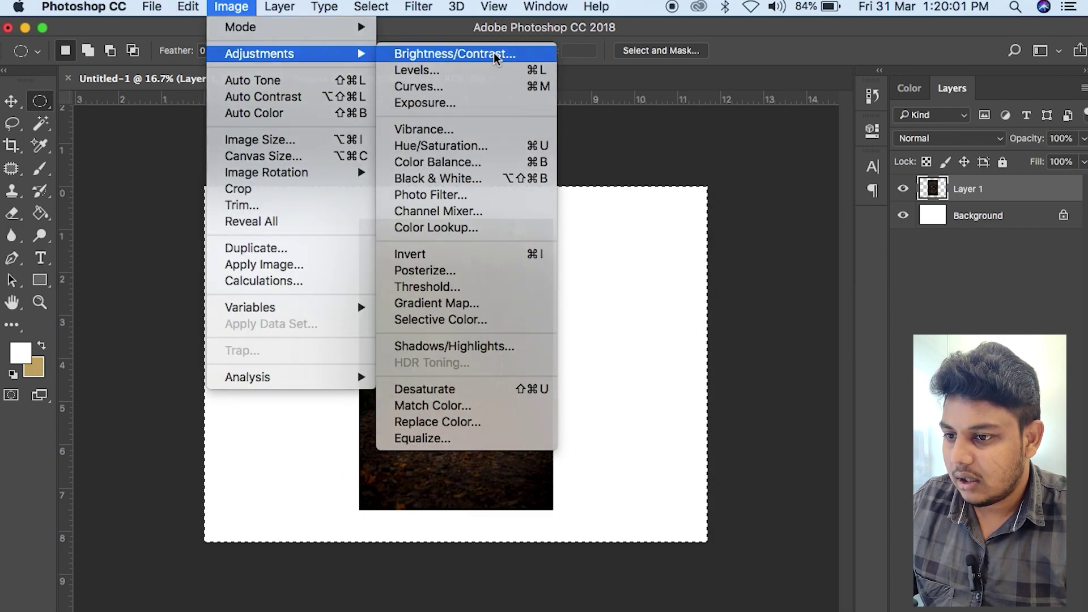
left_click_drag(685, 274, 782, 278)
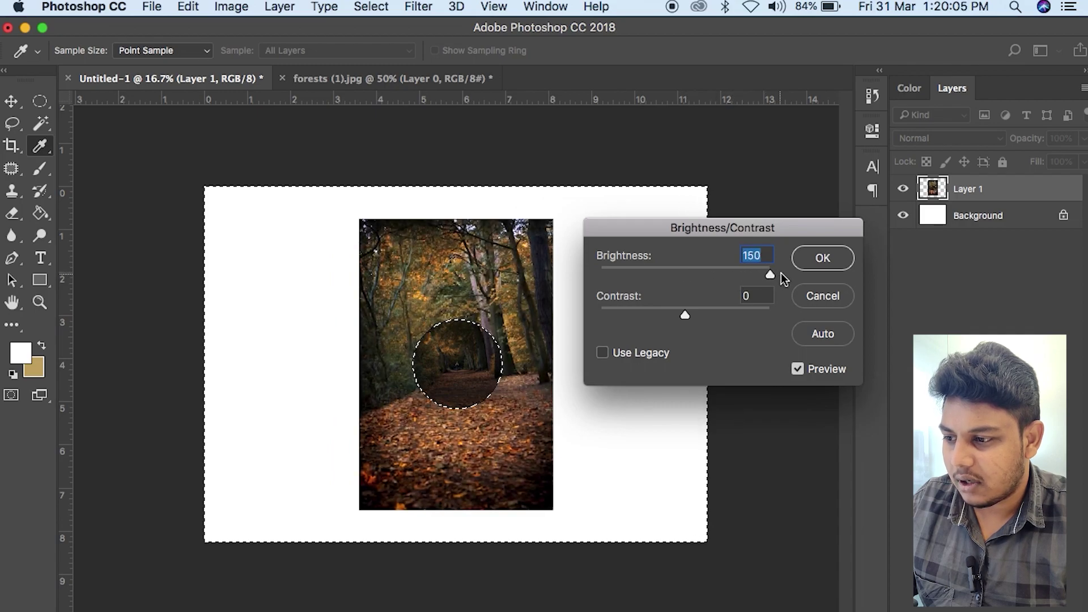
left_click(822, 258)
key("m")
left_click(750, 336)
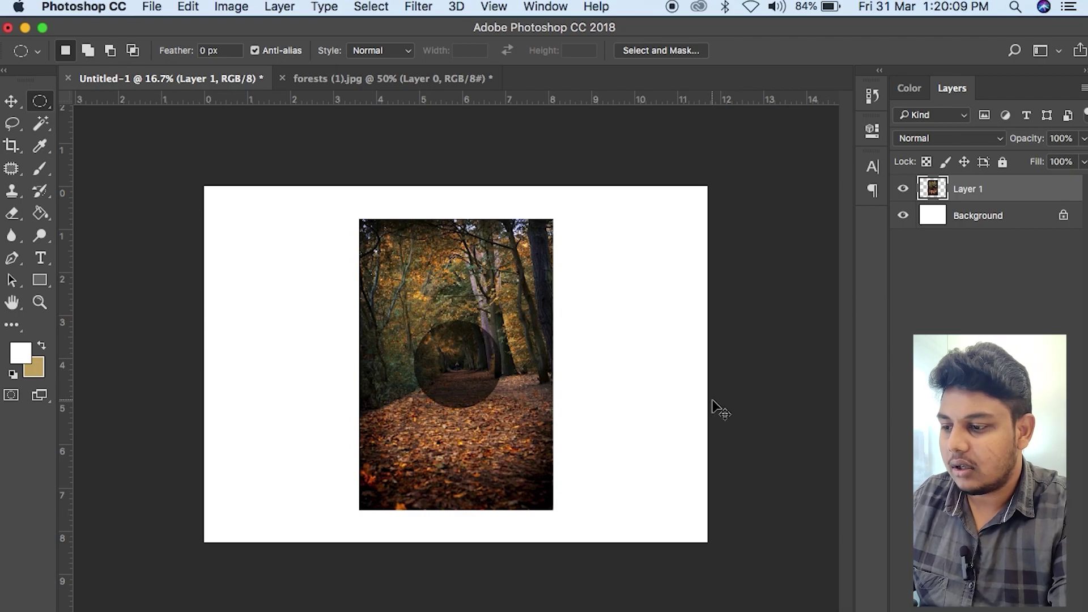
key("super+plus")
key("super+plus")
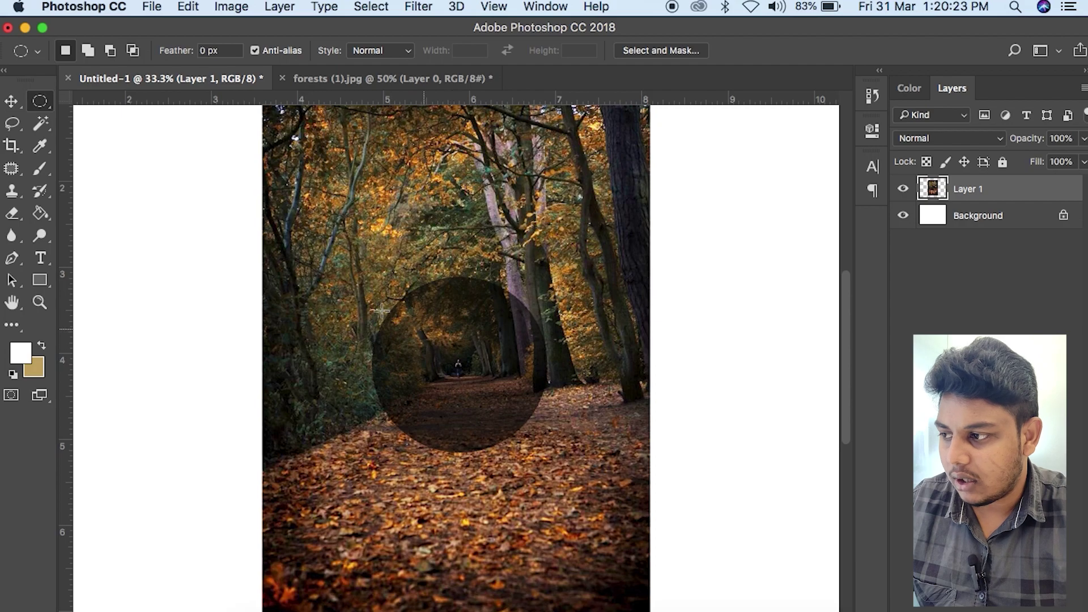
Switch to the Move tool and undo the deselection and the brightness adjustment around the circle
left_click(13, 101)
key("super+z")
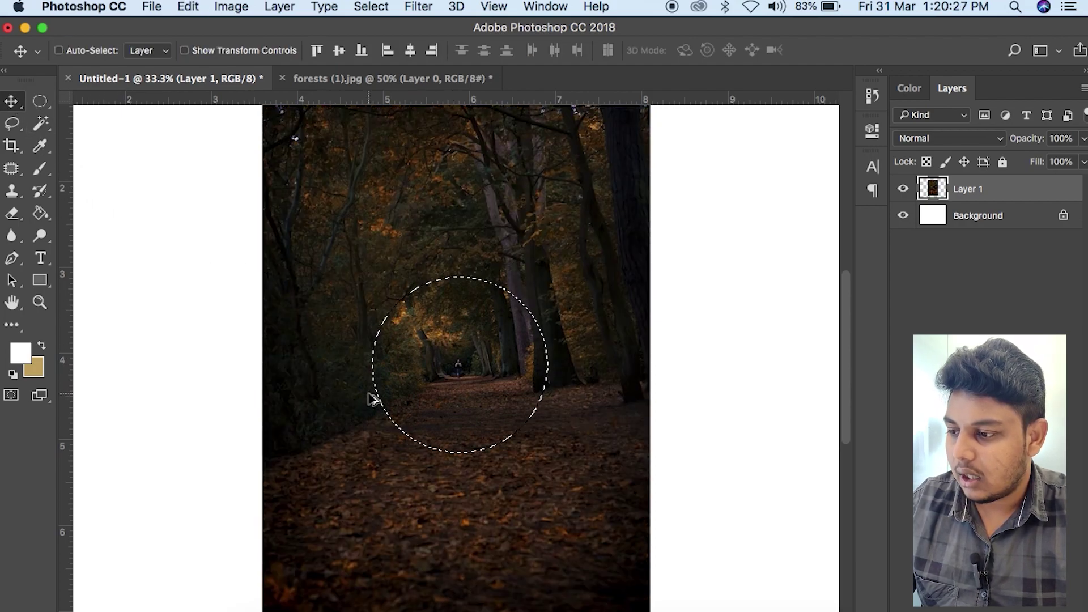
key("super")
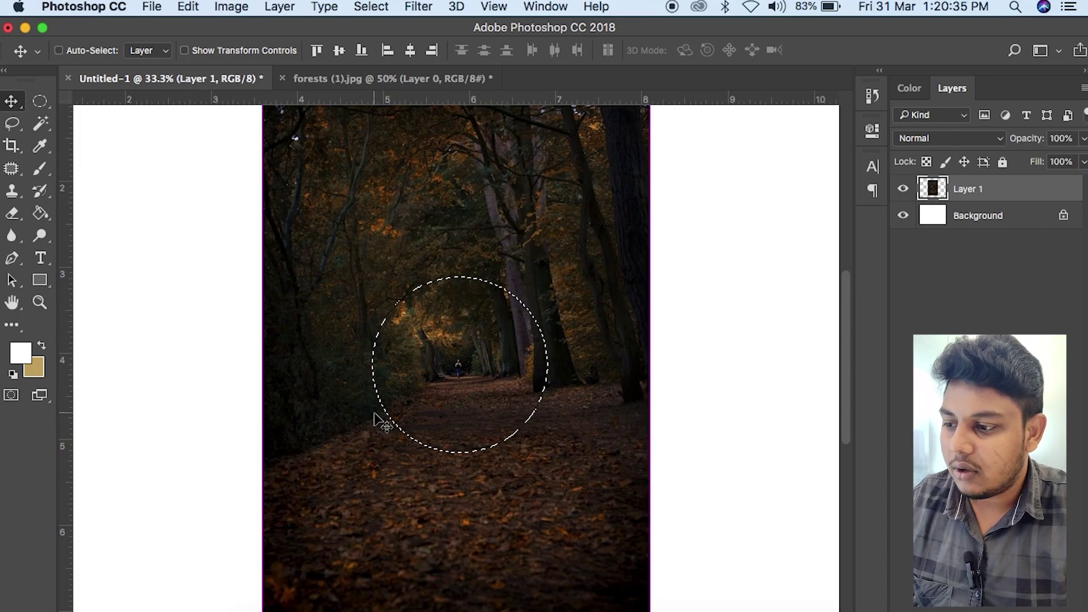
Clear the circular selection and undo back through the history to the smaller version of the forest photo
key("super+d")
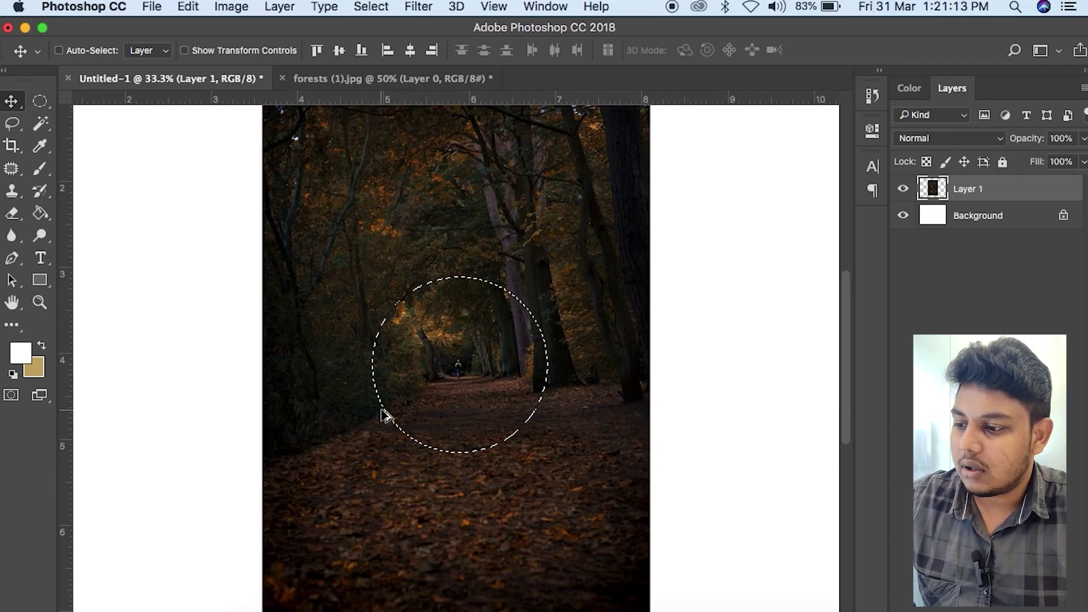
key("super+z")
key("super+z")
key("super+z")
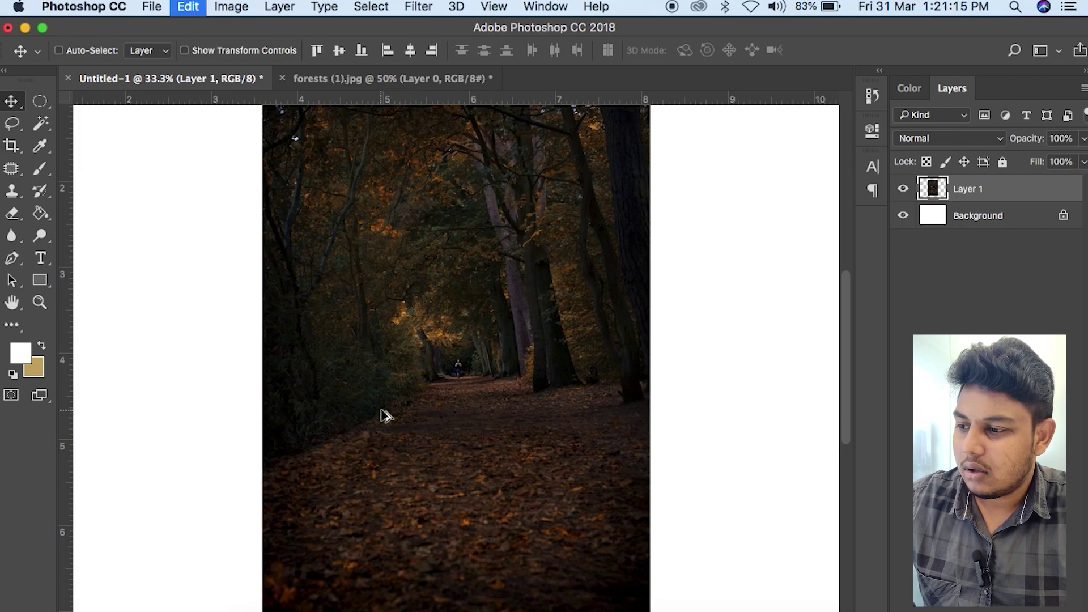
key("super+z")
key("super+z")
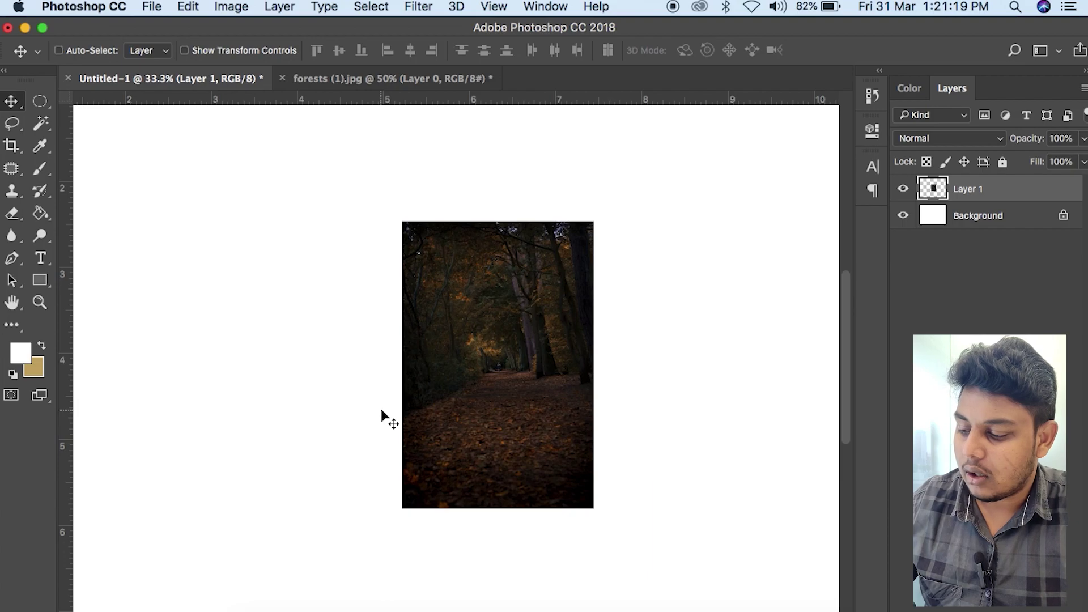
Move through the edit history until the enlarged forest photo is restored without any selection
key("super+shift+z")
key("super+alt+z")
key("super+alt+z")
key("super+alt+z")
key("super+alt+z")
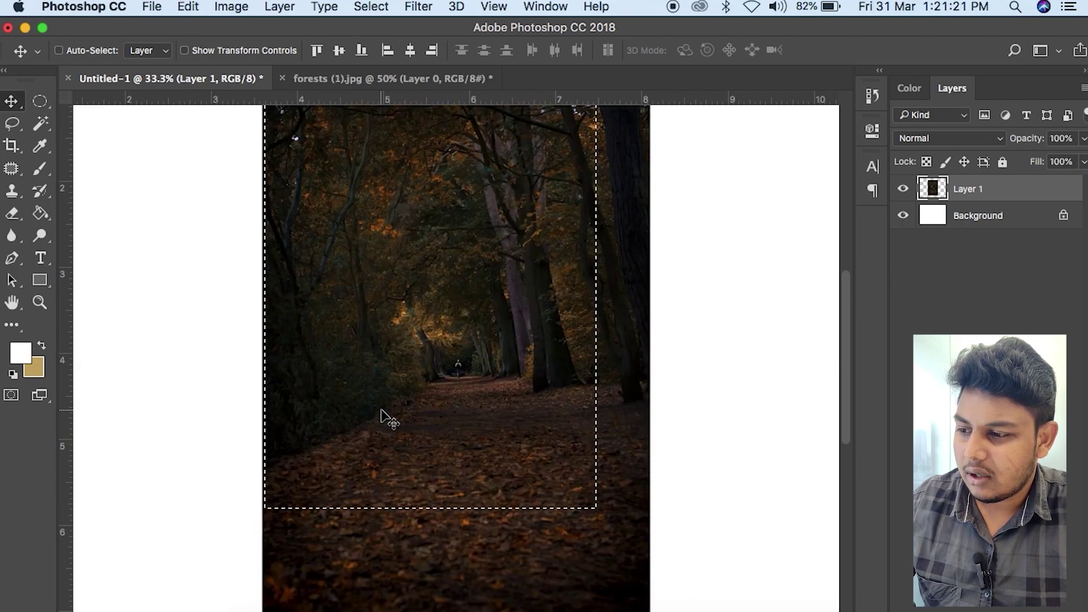
key("super+alt+z")
key("super+alt+z")
key("super+alt+z")
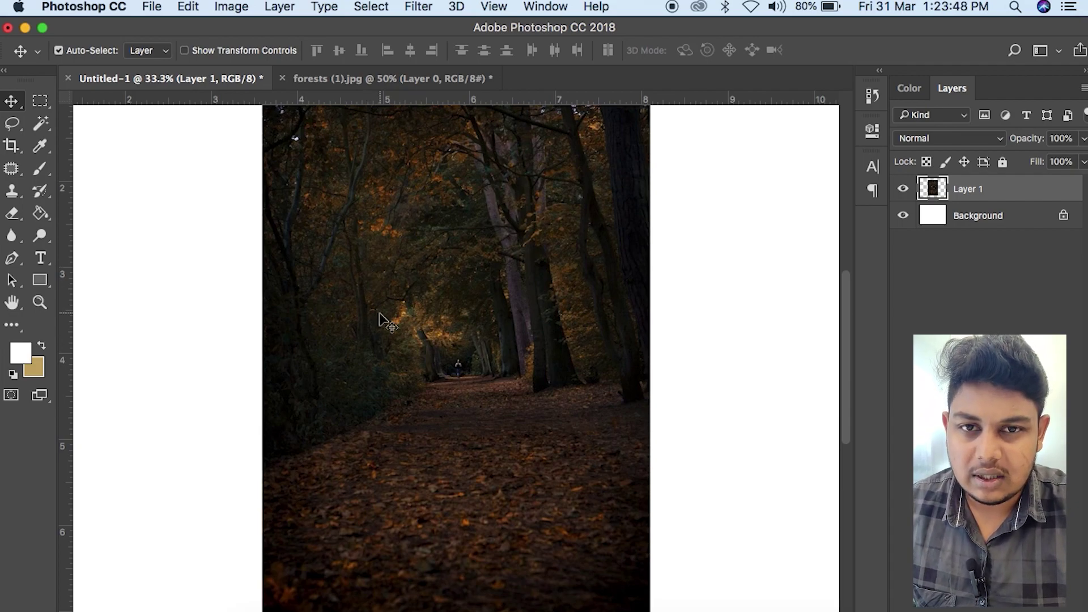
Draw a rectangular selection around the glowing trees with the Rectangular Marquee Tool and shift its outline slightly
left_click(46, 108)
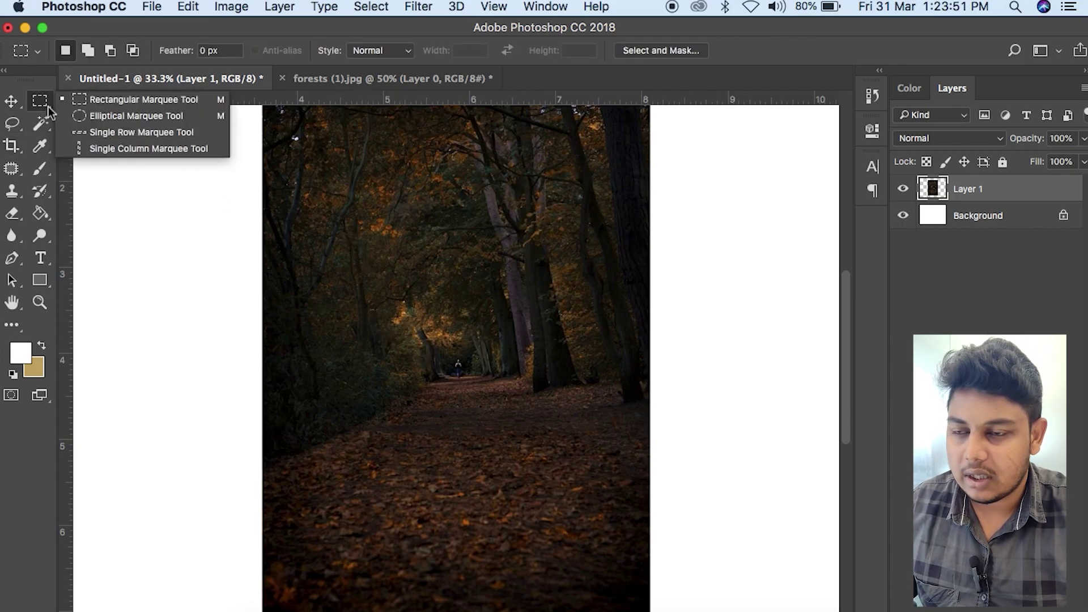
left_click(105, 102)
left_click_drag(330, 256, 477, 412)
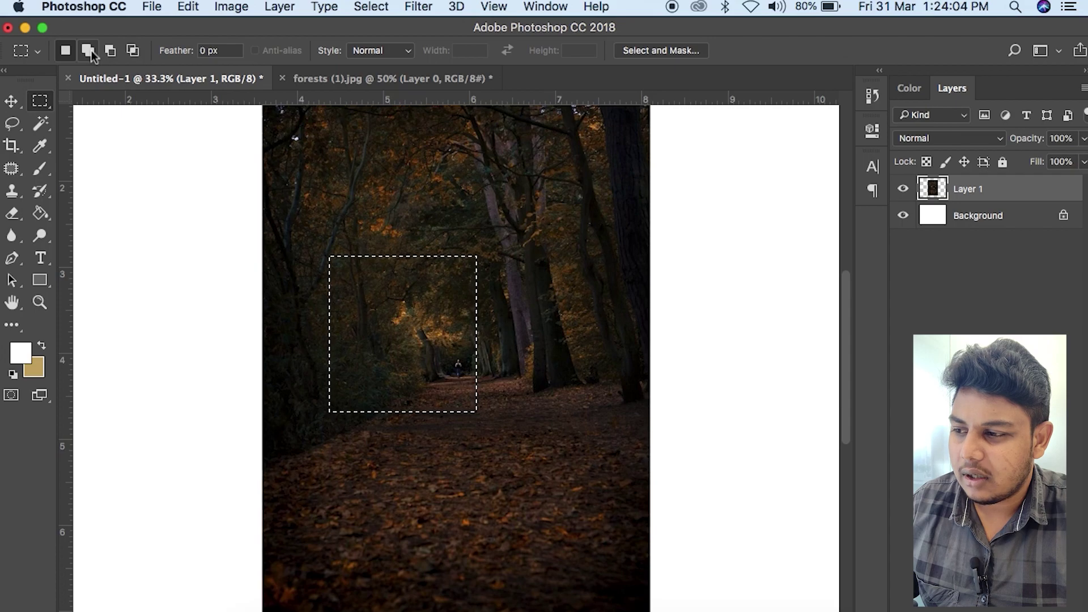
left_click_drag(406, 296, 419, 265)
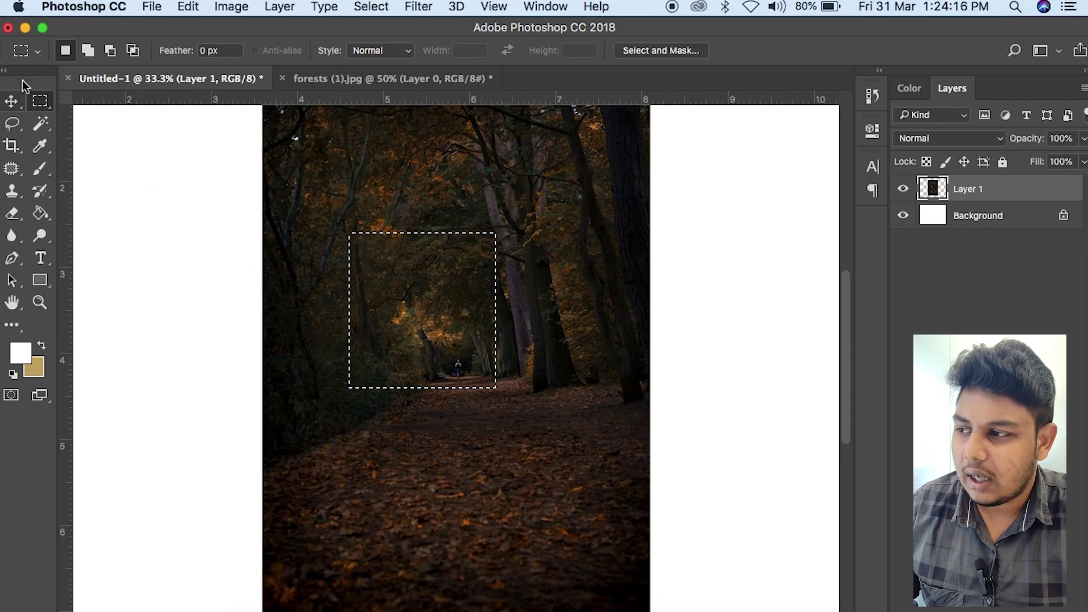
Extend the rectangular selection in Add to selection mode with overlapping rectangles over the trees and the leaf-covered path
left_click(87, 50)
left_click_drag(445, 322, 591, 542)
left_click_drag(321, 379, 511, 519)
left_click_drag(315, 309, 407, 399)
left_click_drag(422, 292, 560, 326)
left_click_drag(435, 446, 504, 601)
left_click_drag(415, 394, 312, 239)
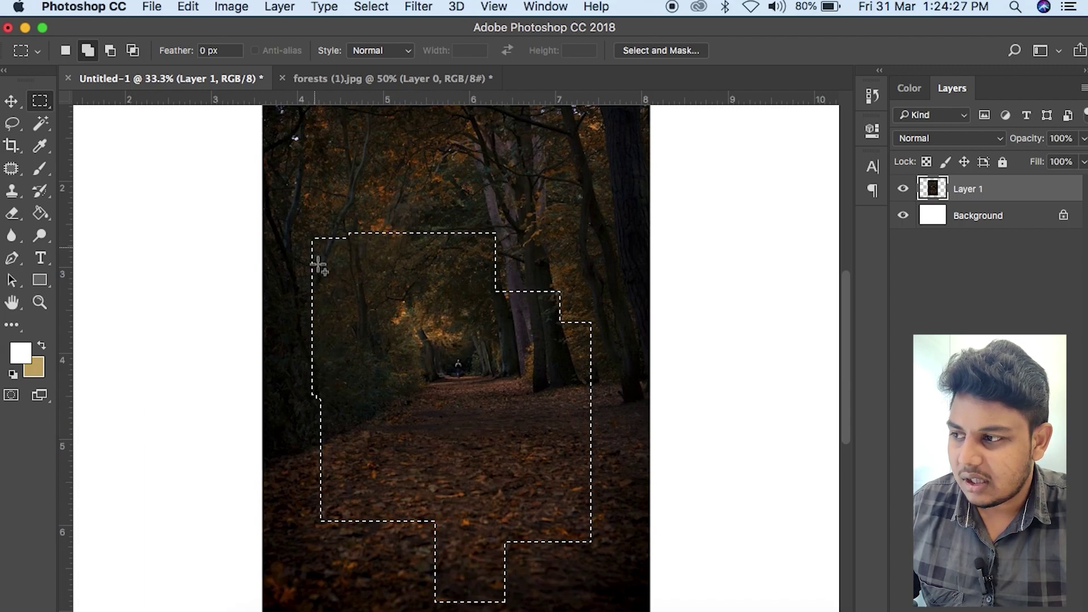
Subtract rectangles from the edges of the combined selection and cut a narrow vertical notch into its upper middle
left_click(110, 51)
left_click_drag(262, 195, 384, 430)
left_click_drag(318, 423, 377, 522)
left_click_drag(400, 563, 661, 607)
left_click_drag(529, 449, 616, 588)
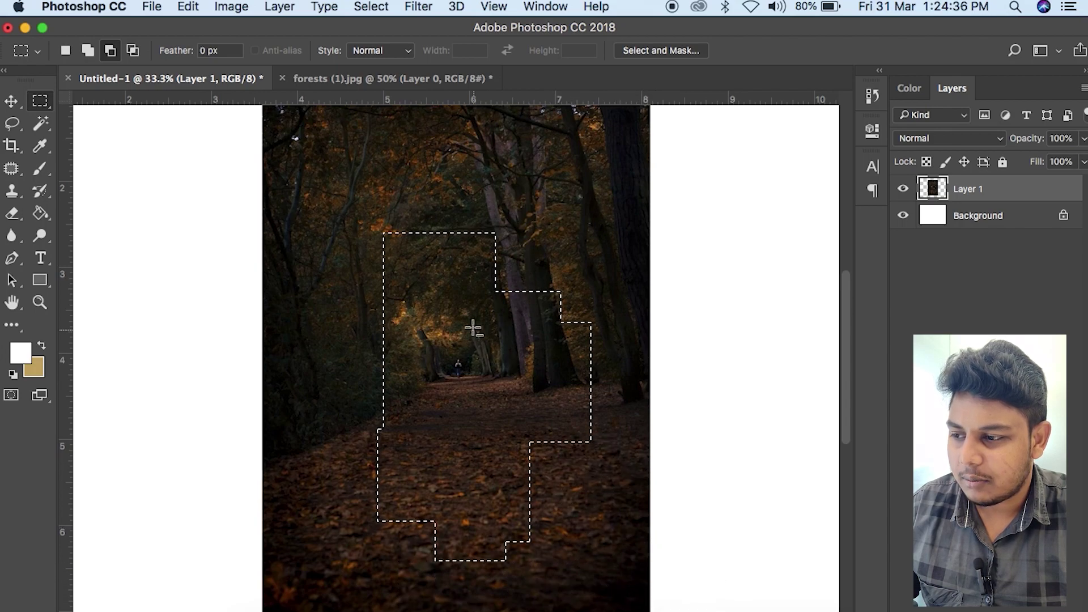
left_click_drag(420, 232, 461, 466)
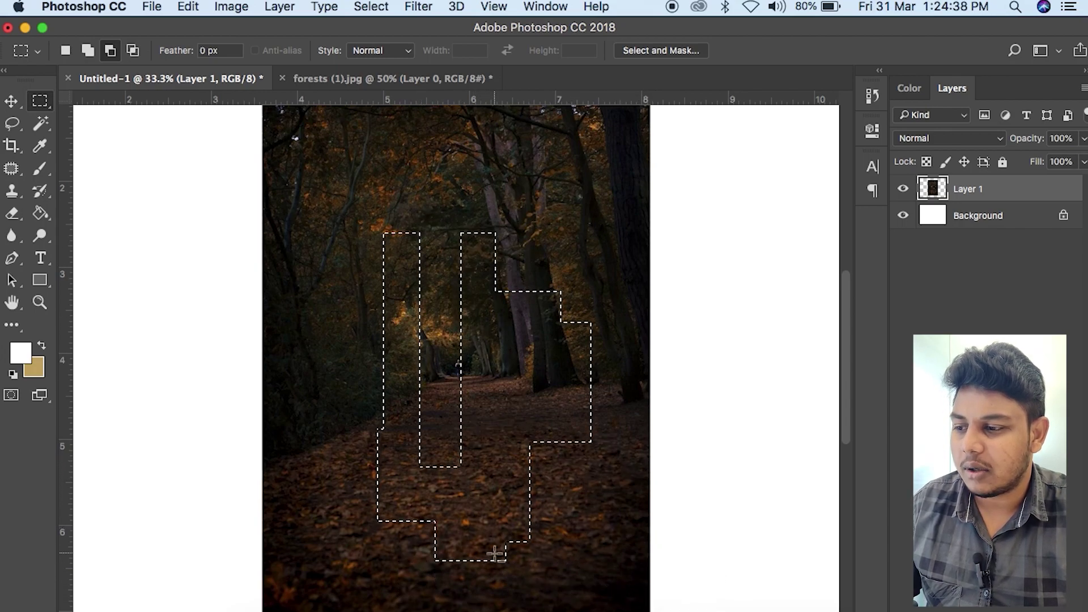
Intersect the selection with a wide, short rectangle across the path, undoing a first attempt with a taller rectangle
key("shift+alt")
left_click_drag(367, 301, 612, 528)
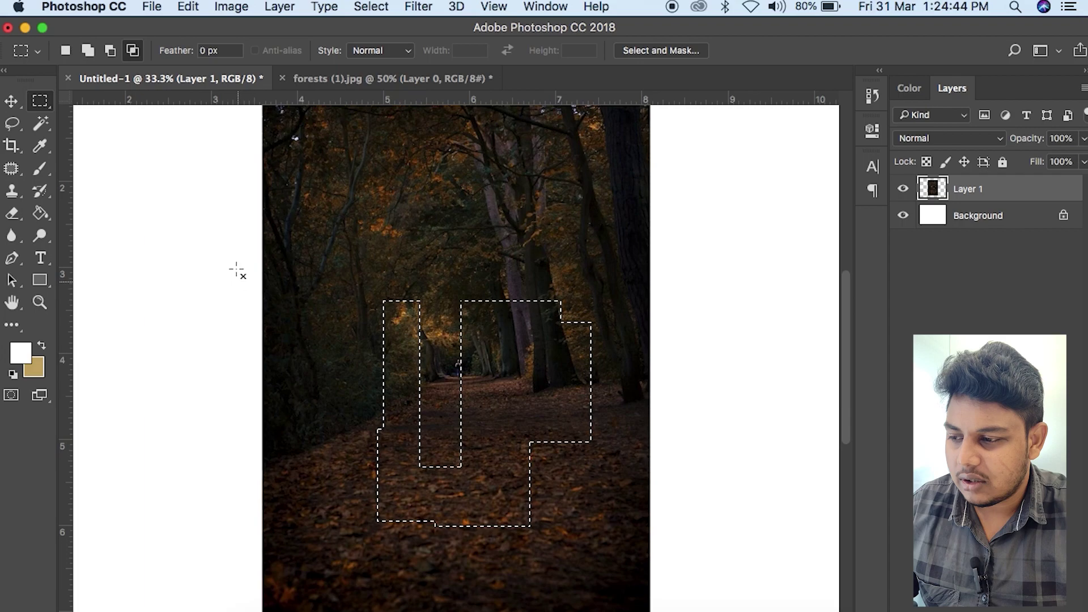
key("super+z")
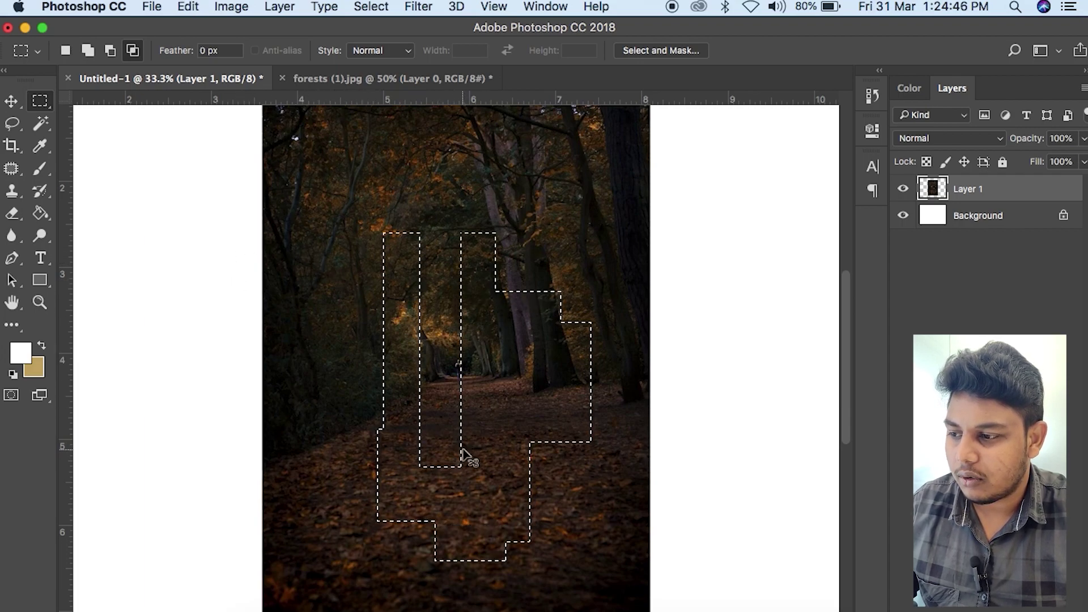
left_click_drag(335, 355, 616, 441)
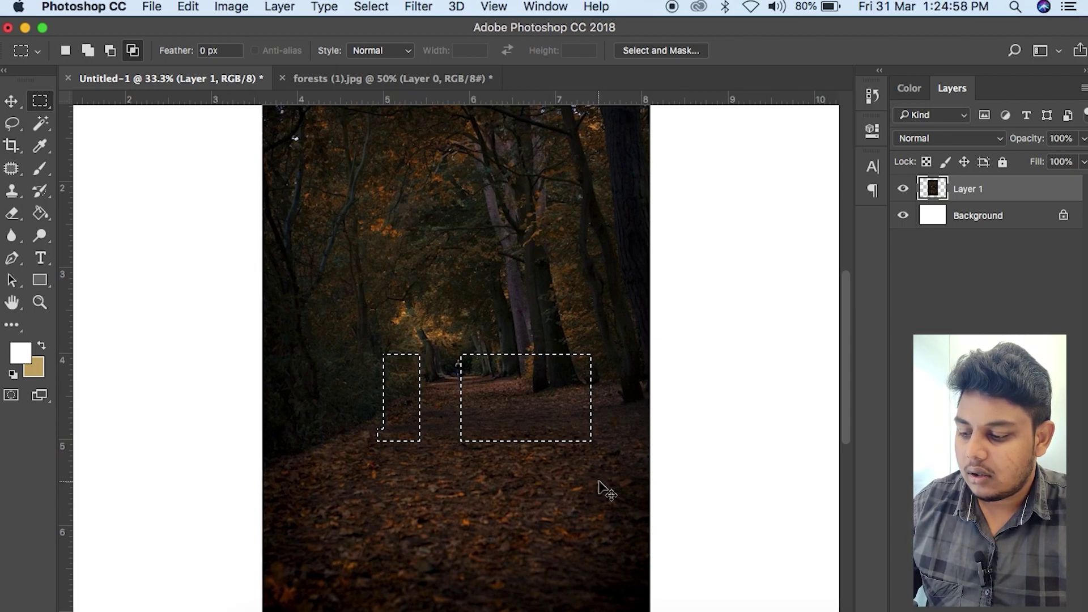
Cut the intersected areas out of the photo, paste them in place on a new layer, and check them with Layer 1 hidden
key("BackSpace")
key("super+d")
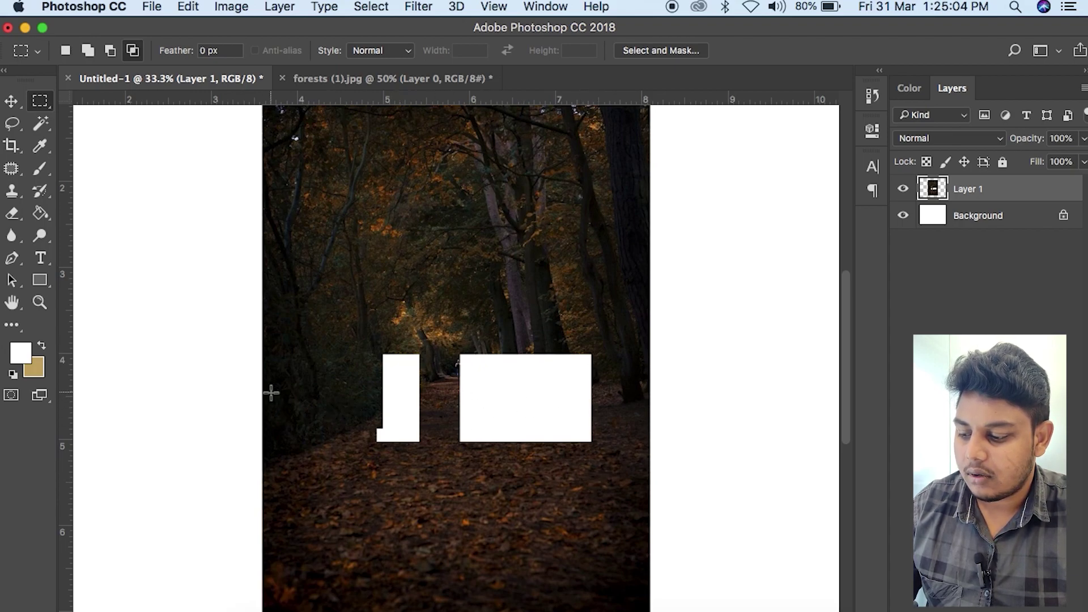
key("ctrl+shift+v")
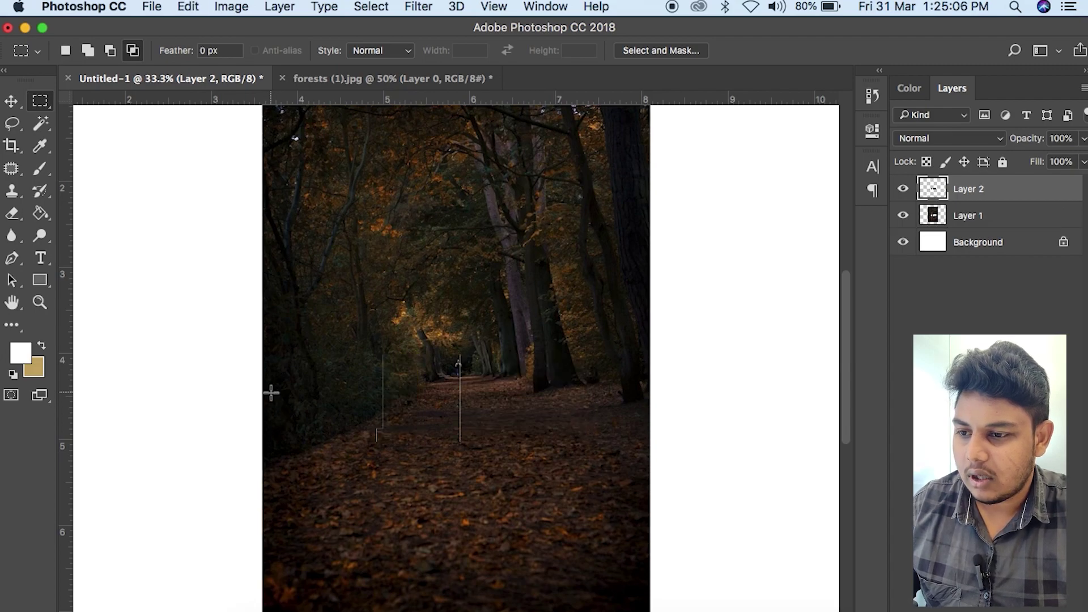
left_click(903, 216)
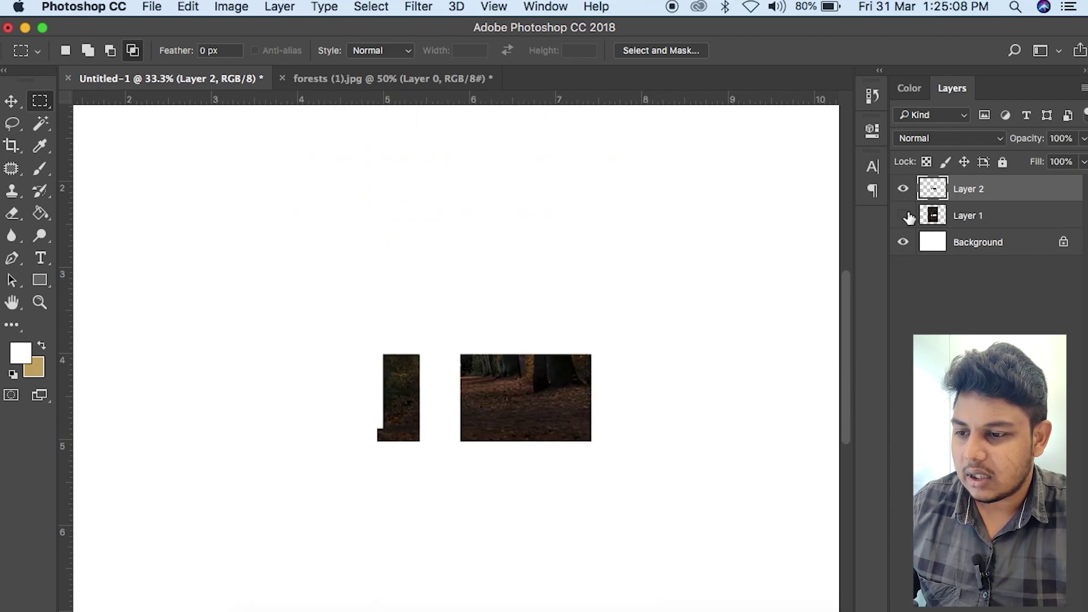
left_click(904, 216)
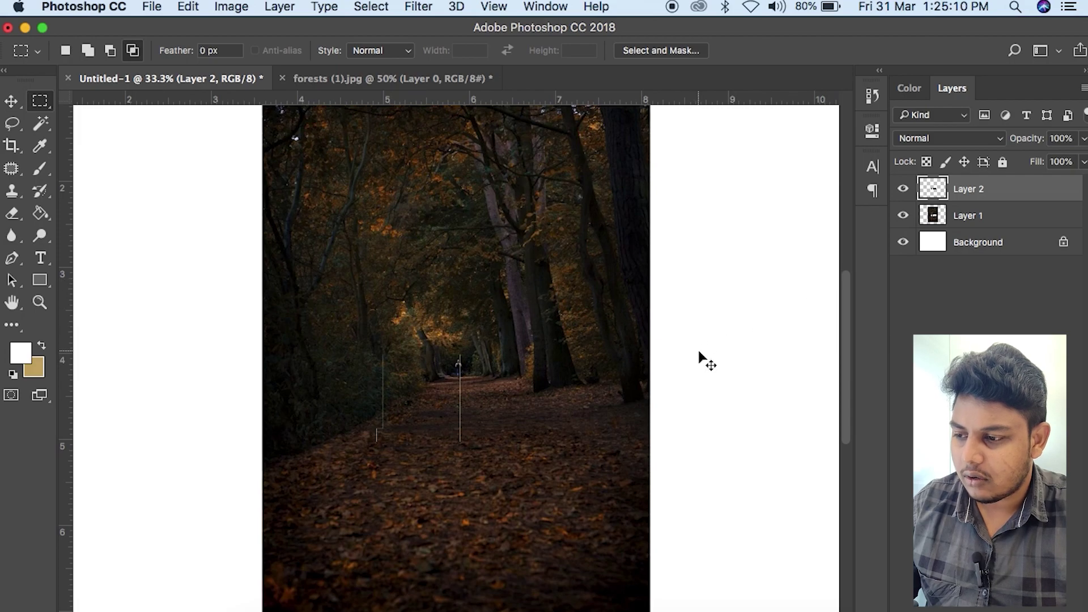
Undo the cut, the paste and the intersection, and clear the remaining selection
key("super+z")
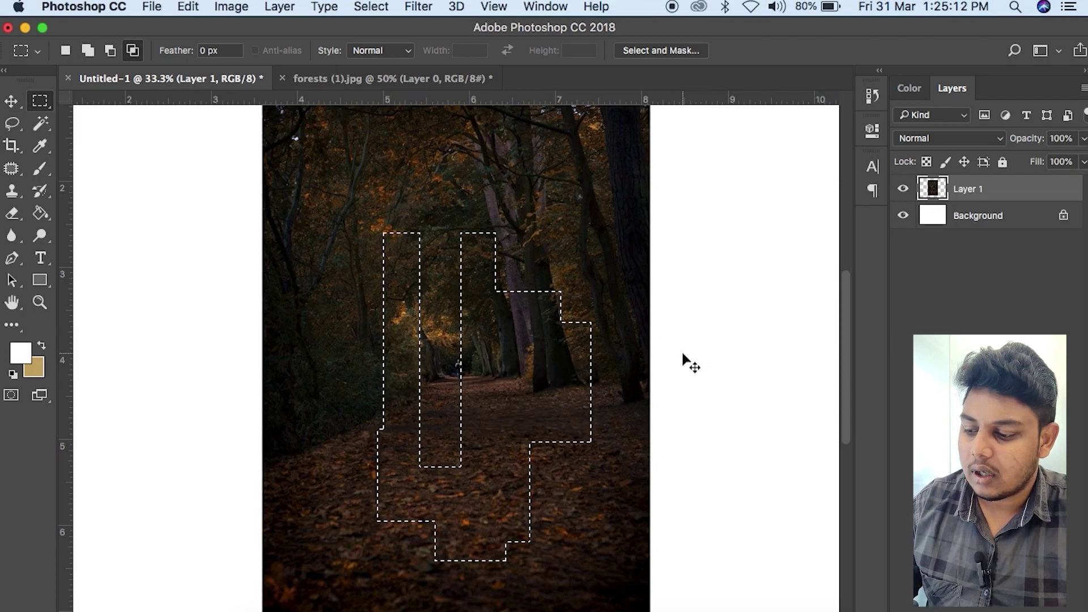
key("super+d")
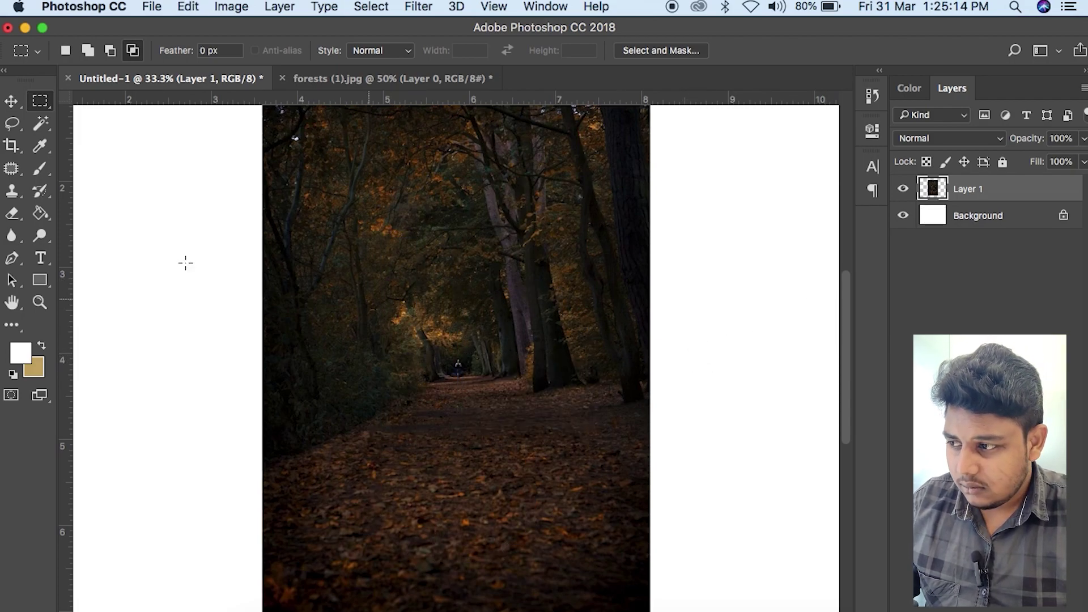
Draw an elliptical selection over the forest with the Elliptical Marquee Tool and add several overlapping ellipses around it
right_click(41, 101)
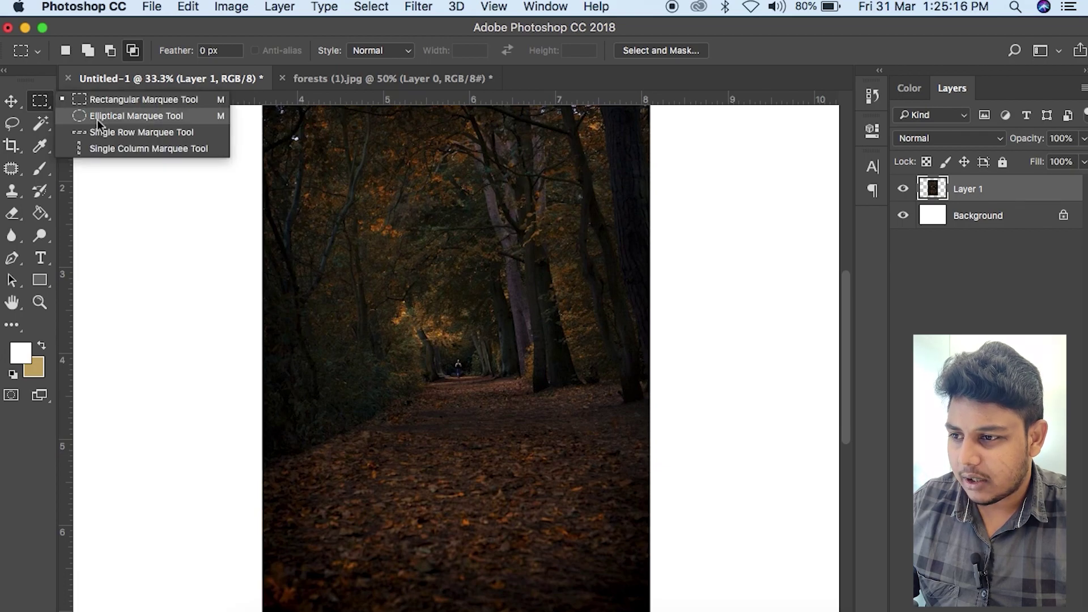
left_click(93, 112)
left_click_drag(333, 247, 490, 409)
left_click(87, 50)
left_click_drag(391, 219, 494, 315)
left_click_drag(471, 267, 553, 342)
left_click_drag(404, 301, 319, 231)
left_click_drag(358, 334, 297, 457)
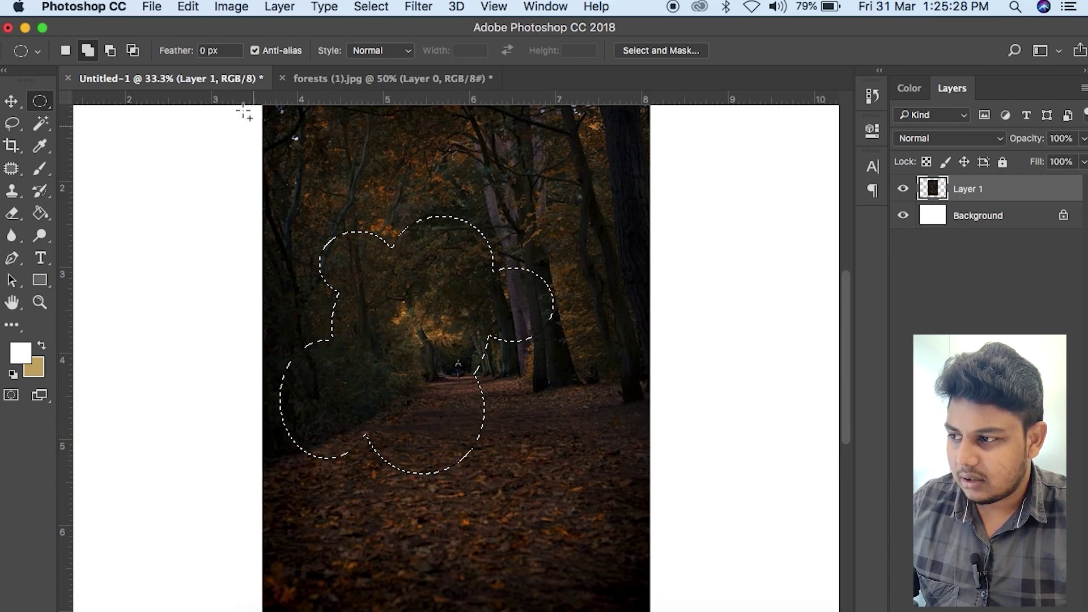
Subtract three ellipses from the combined elliptical selection, two along its upper edge and one near the path
left_click(116, 51)
left_click_drag(350, 194, 436, 317)
left_click_drag(483, 227, 458, 316)
left_click_drag(503, 418, 402, 372)
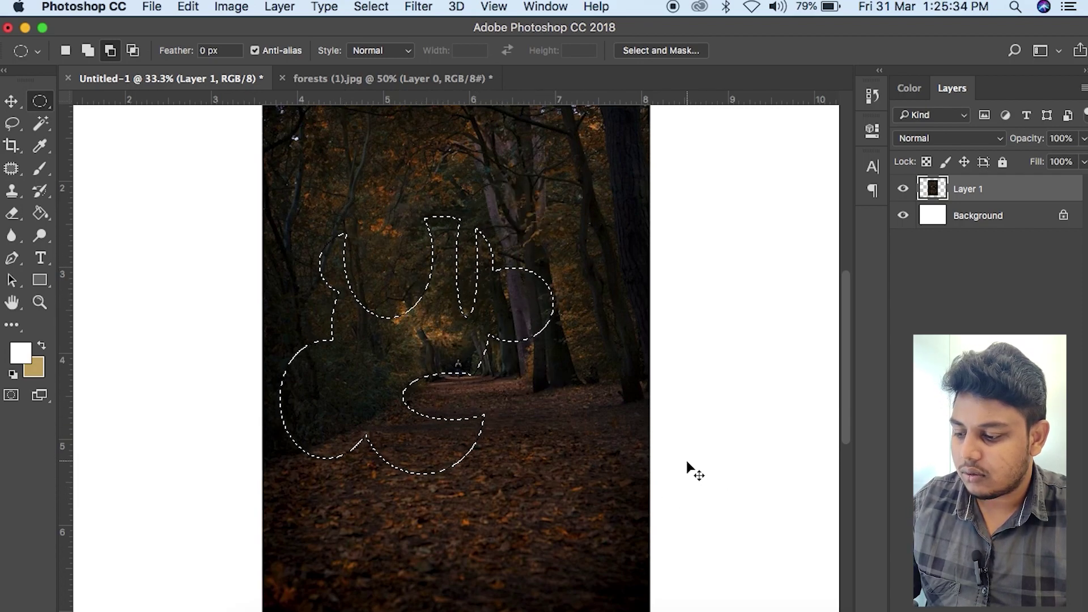
Try cutting the selected elliptical shape out of the photo, undo the cut, and clear the selection
key("super+x")
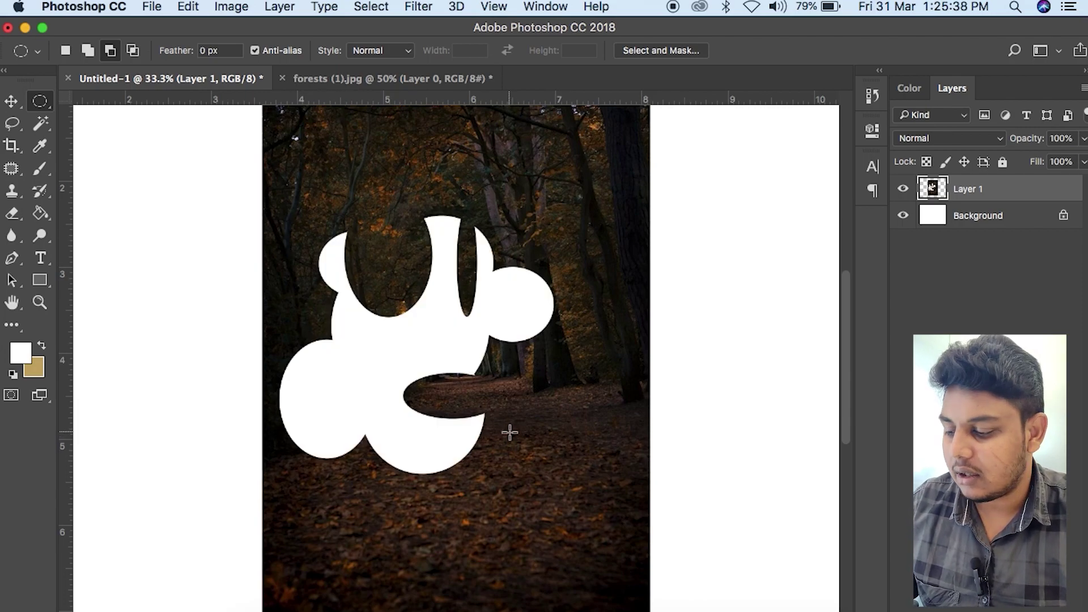
key("super+z")
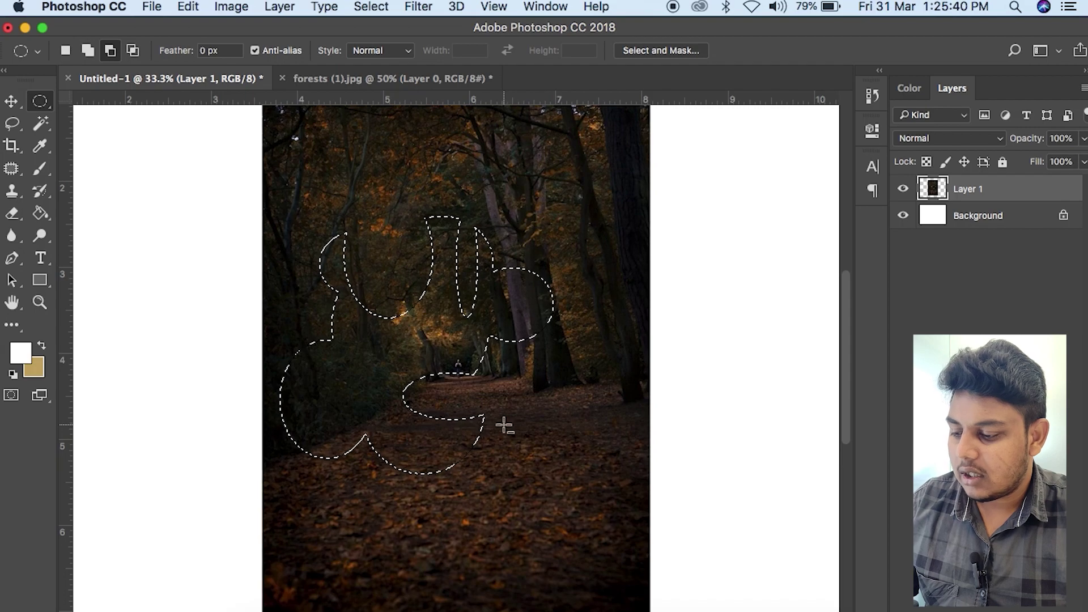
key("super+d")
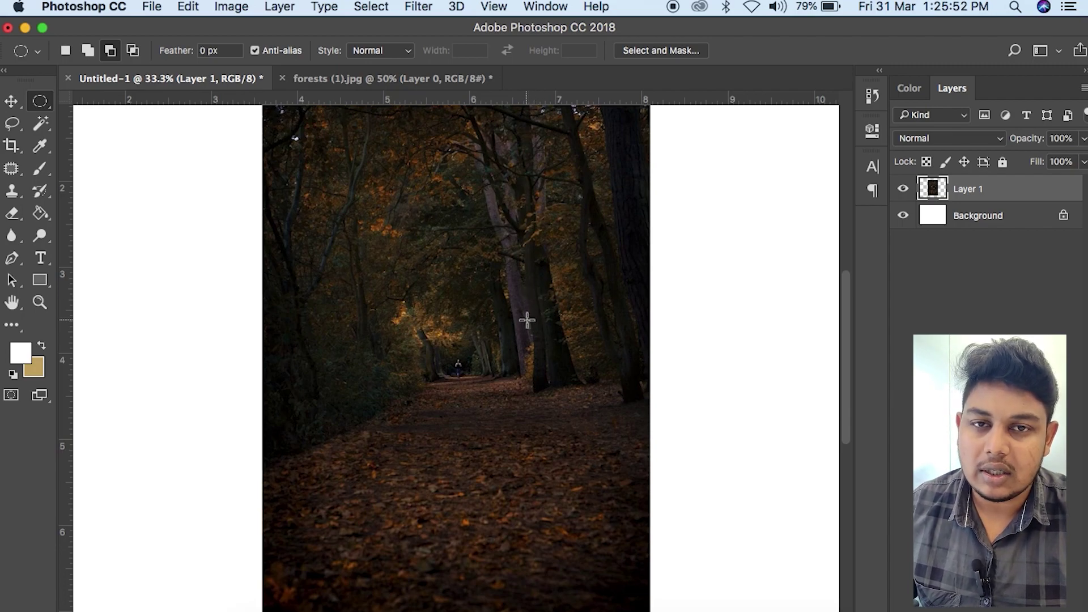
Review the marquee tool variants, switch to the Move tool, and show its alternative tools
right_click(40, 101)
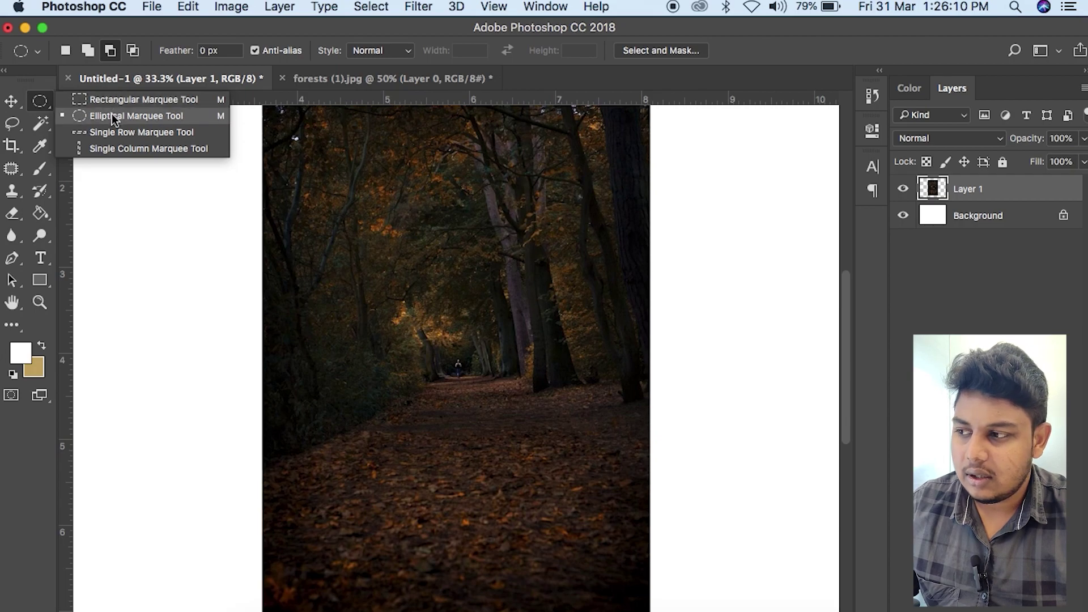
left_click(111, 116)
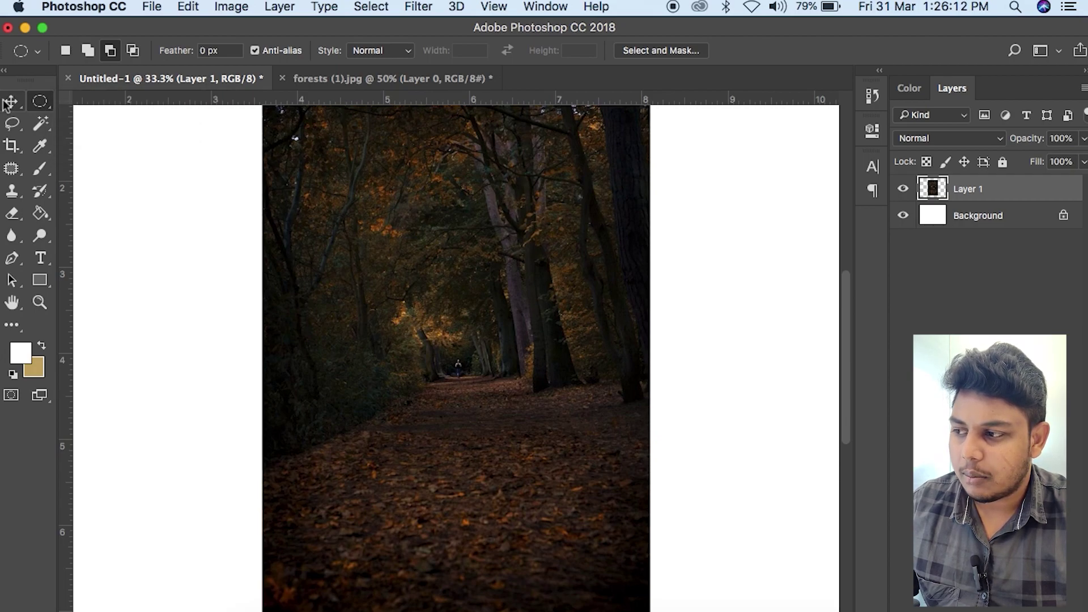
left_click(11, 102)
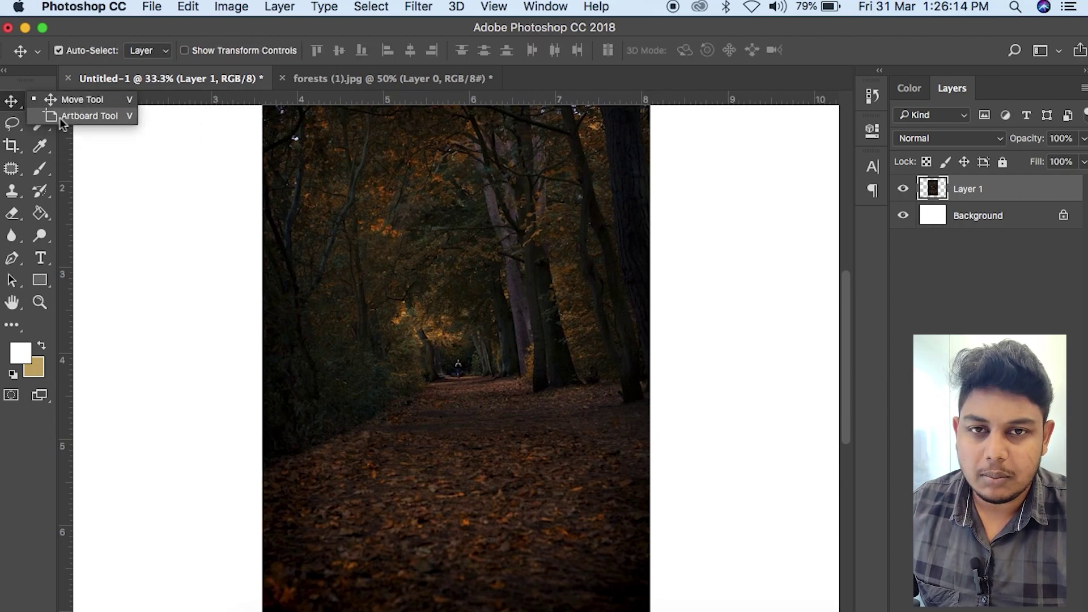